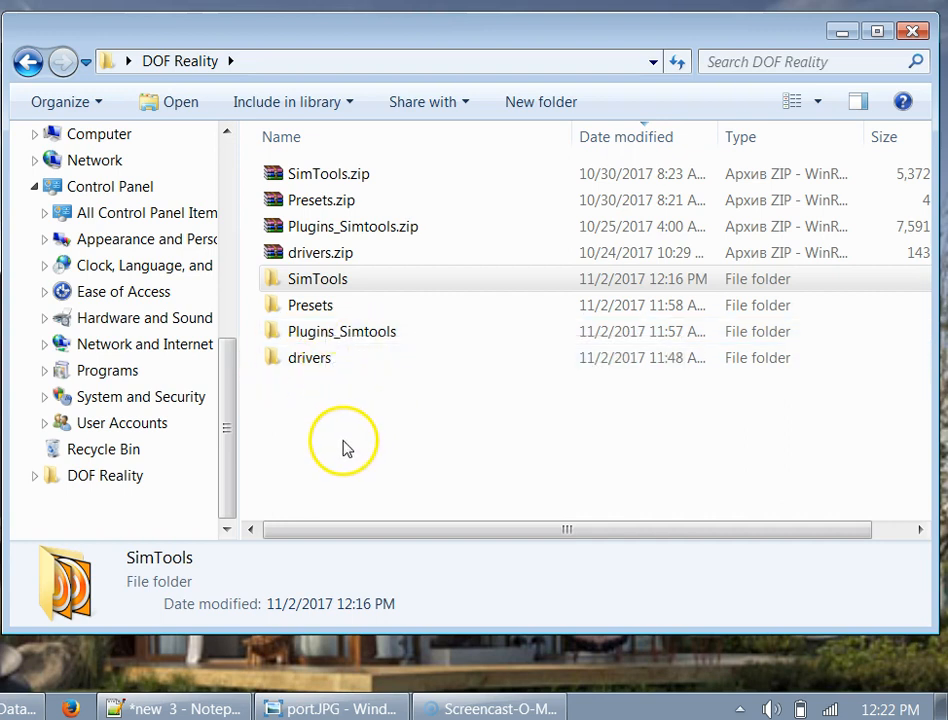
# - Select the extracted SimTools folder inside the DOF Reality folder
pyautogui.click(328, 287)
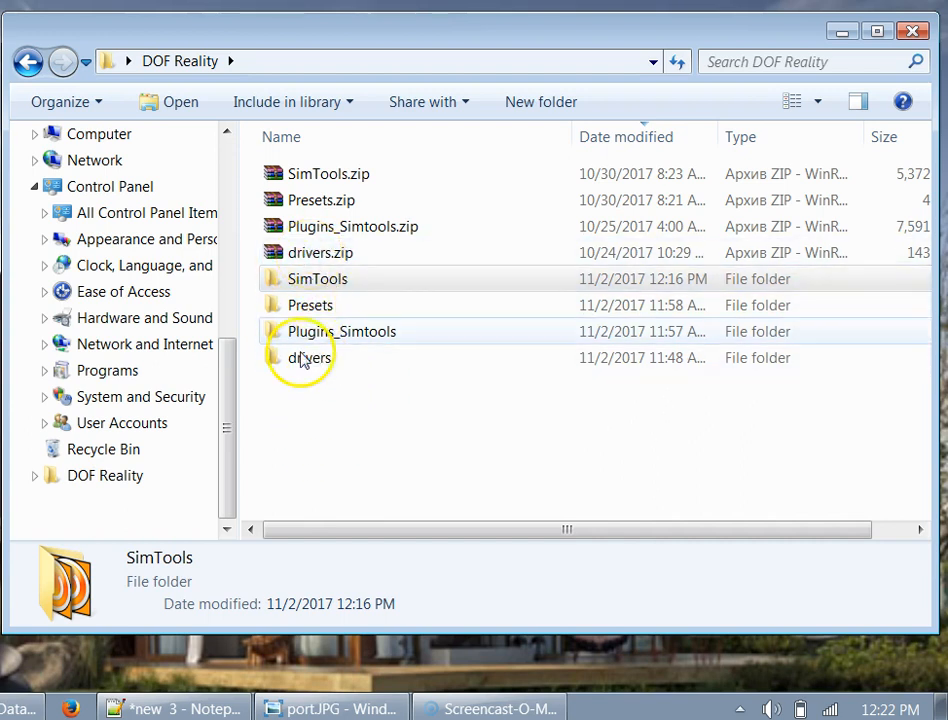
# - Run SETUP.EXE from drivers\CH341SER to install the USB-SERIAL CH340 driver, then close the installer
pyautogui.doubleClick(305, 360)
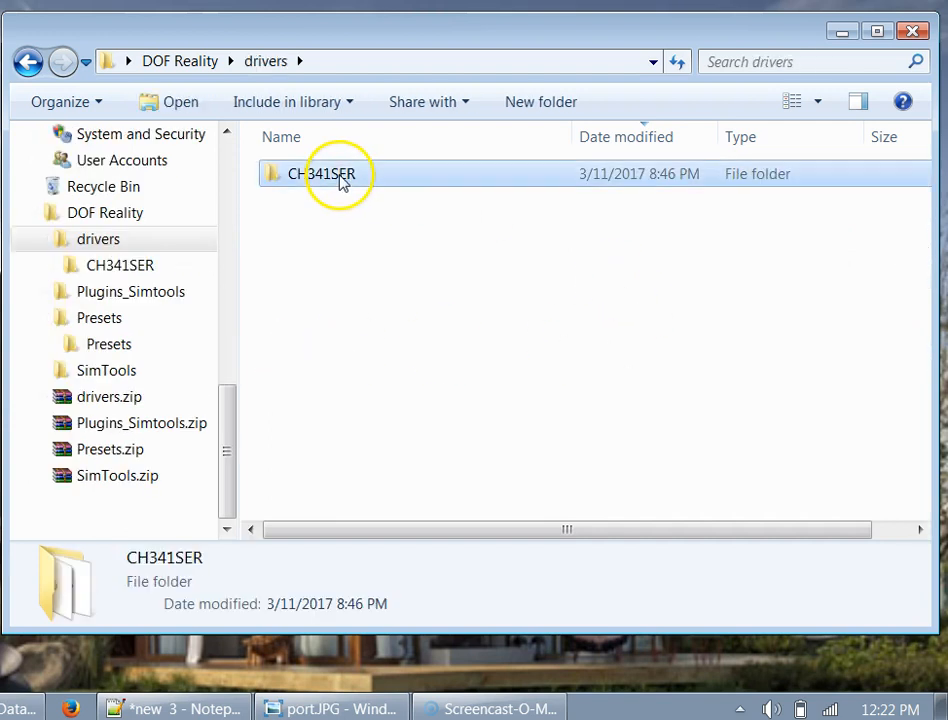
pyautogui.doubleClick(343, 182)
pyautogui.doubleClick(326, 180)
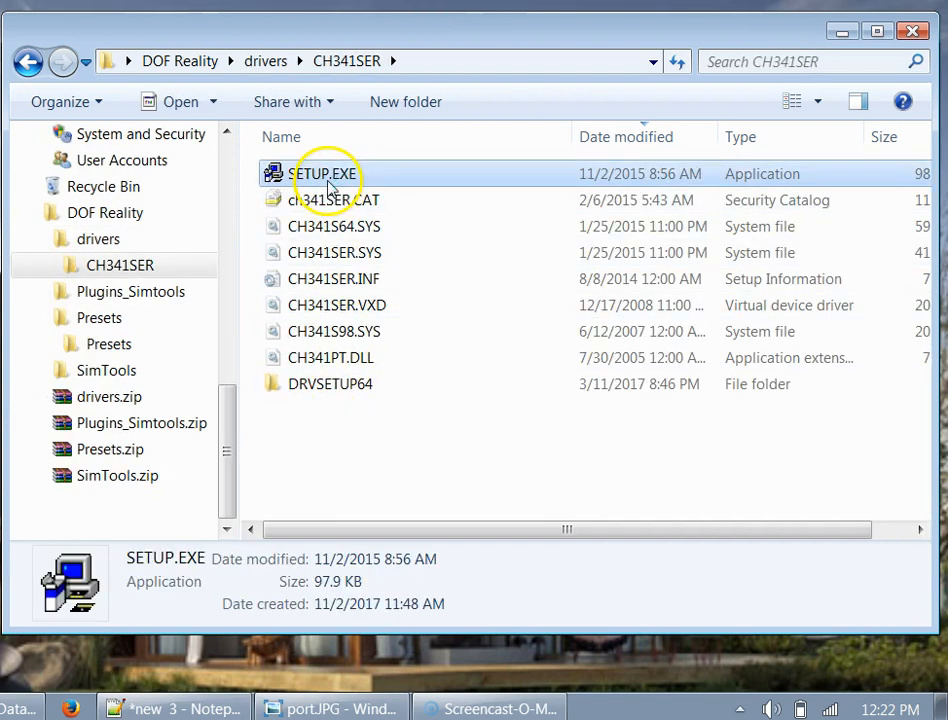
pyautogui.click(125, 313)
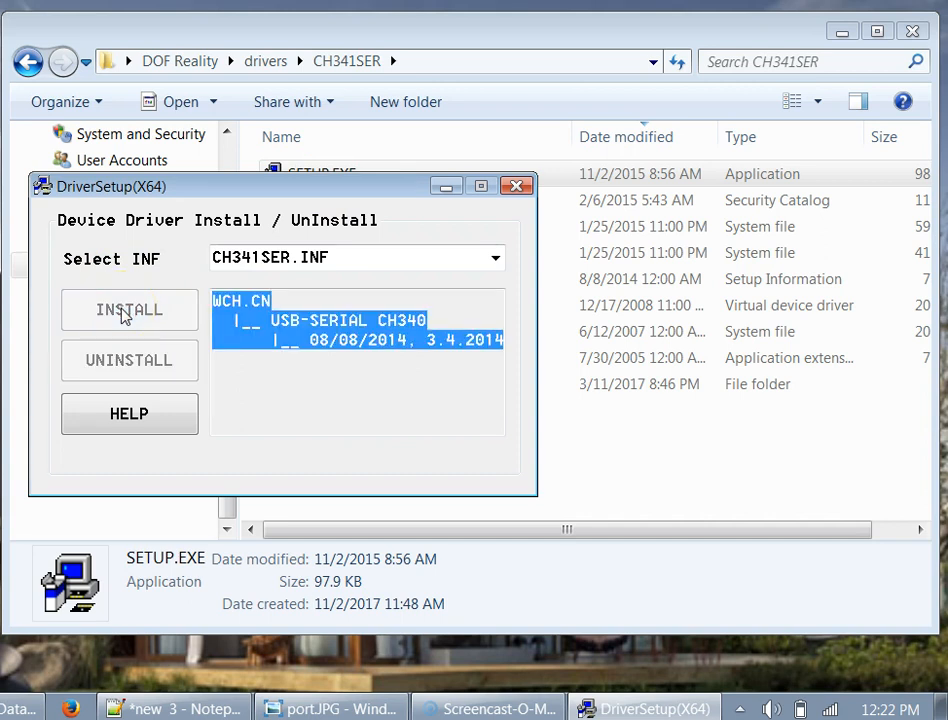
pyautogui.click(444, 423)
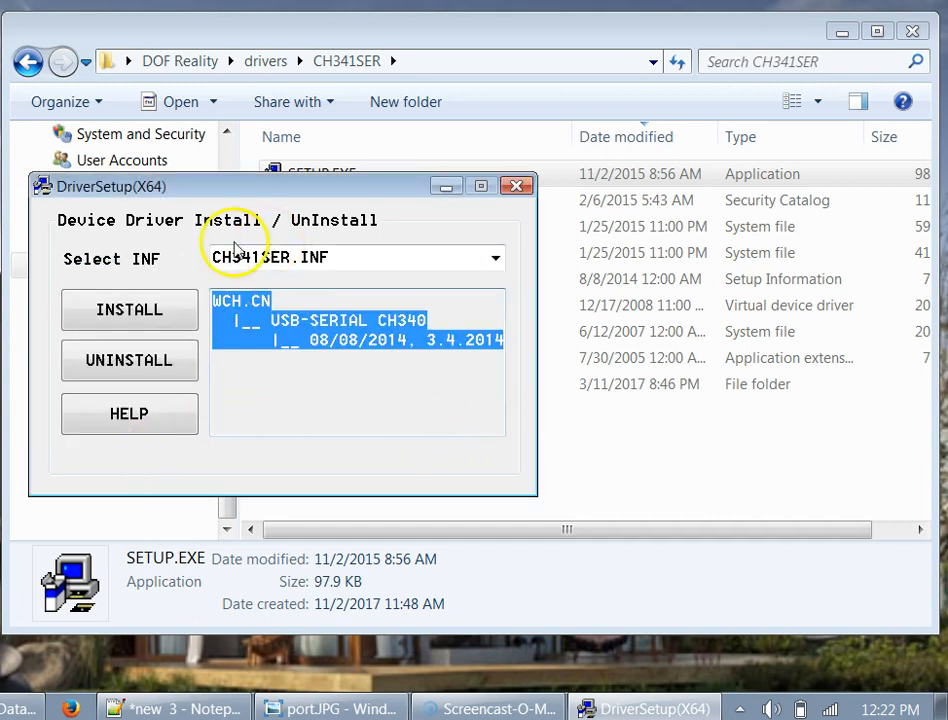
pyautogui.click(520, 187)
pyautogui.click(466, 442)
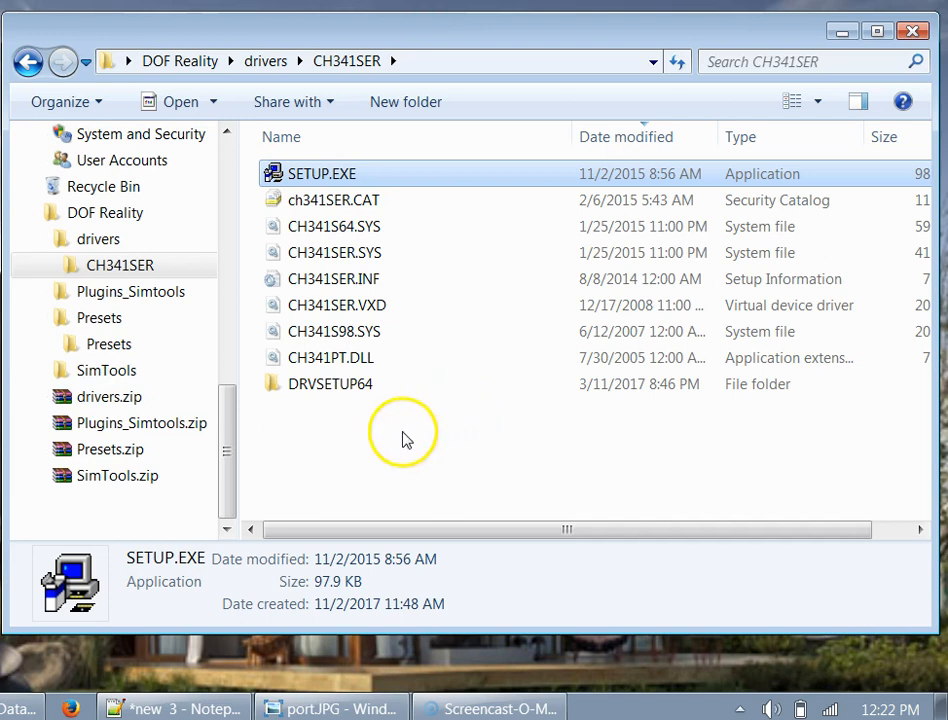
pyautogui.moveTo(231, 444); pyautogui.dragTo(248, 346)
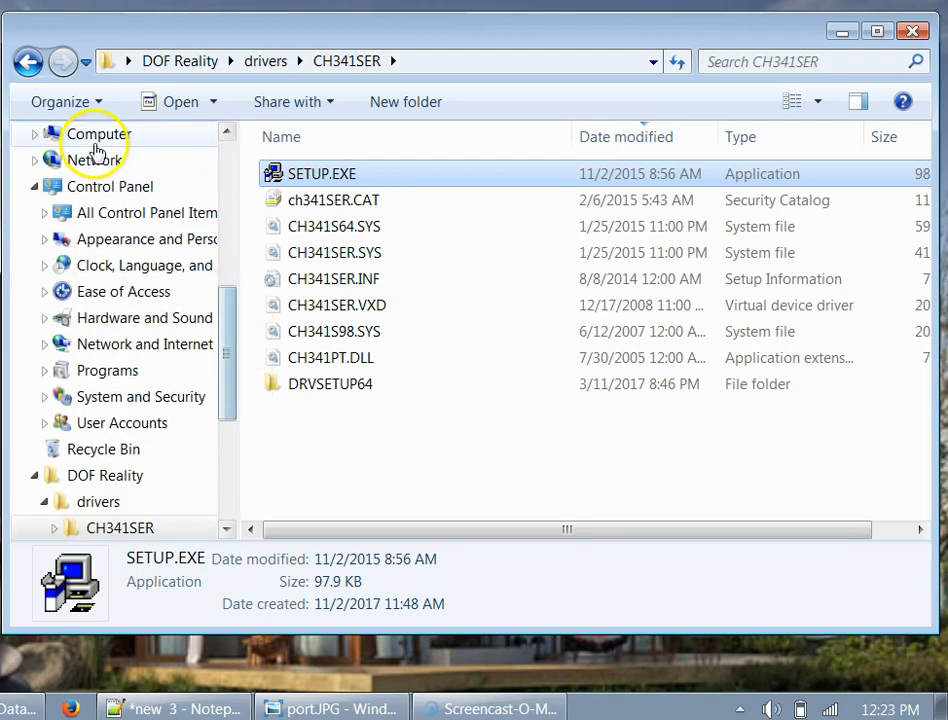
# - Open Computer Management from Computer's context menu, show Device Manager, and view the port.JPG reference
pyautogui.rightClick(93, 142)
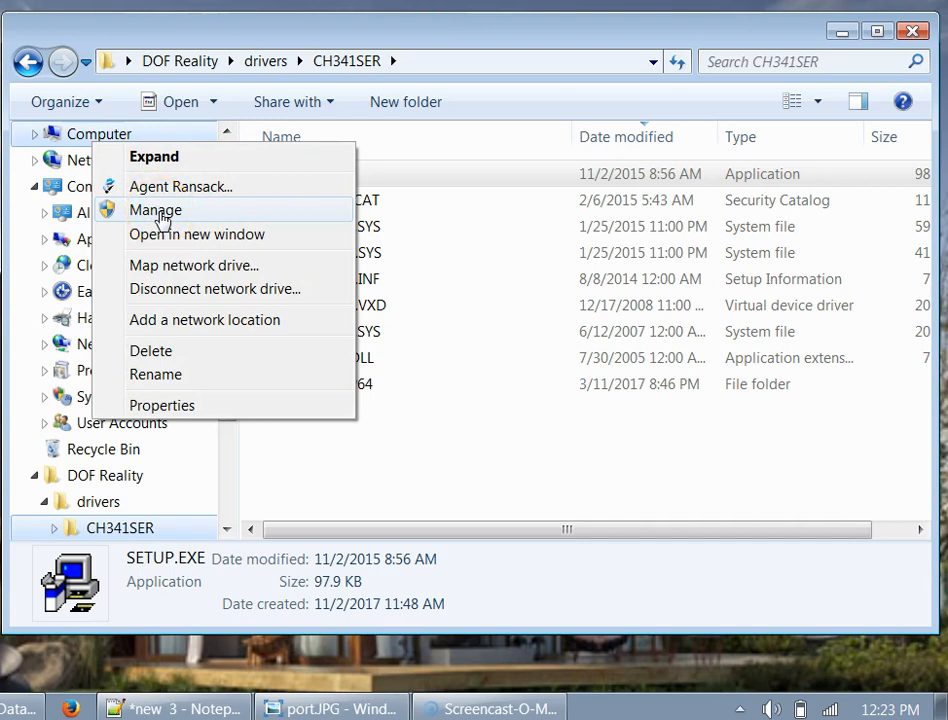
pyautogui.click(166, 213)
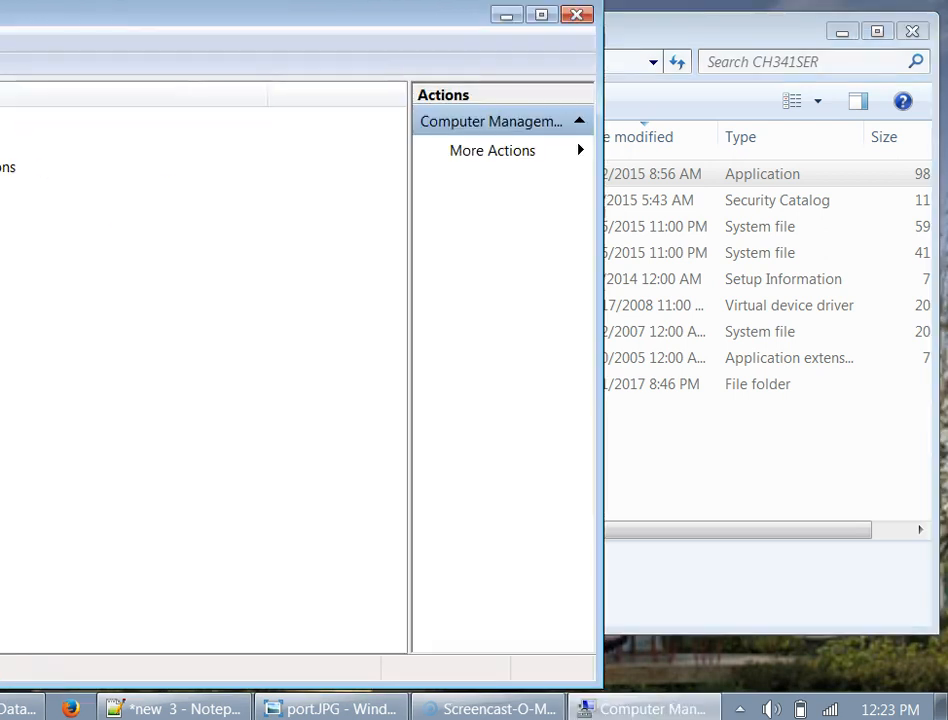
pyautogui.moveTo(0, 34); pyautogui.dragTo(264, 32)
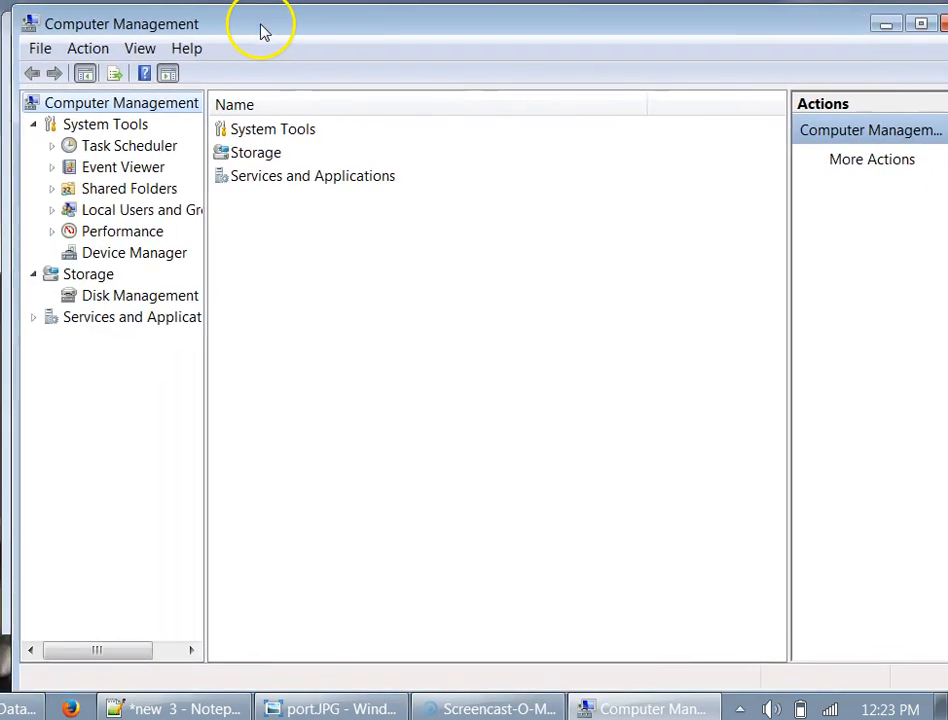
pyautogui.click(121, 258)
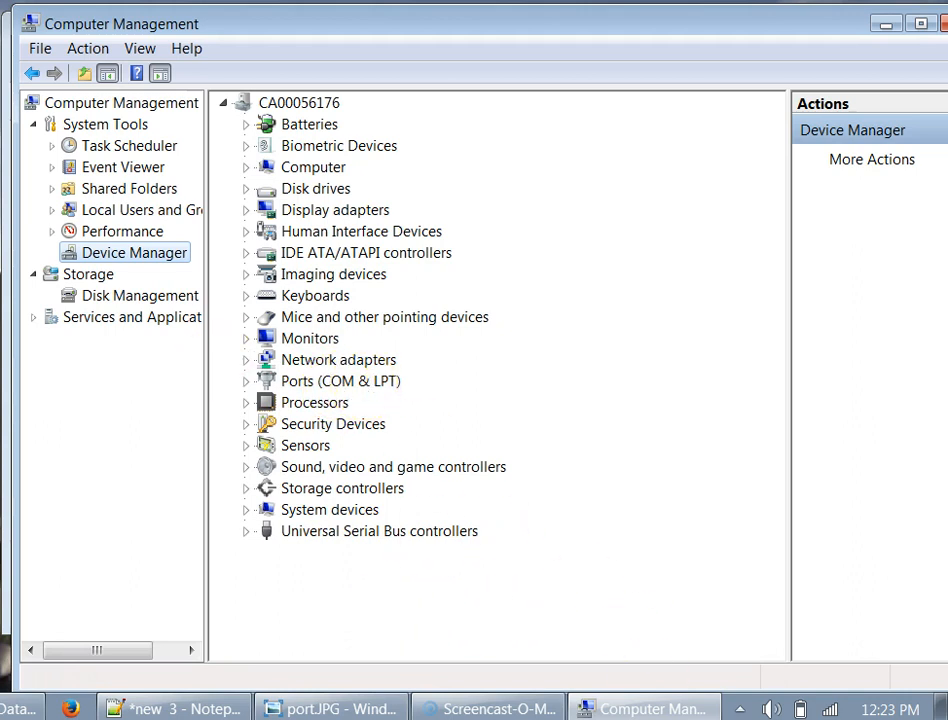
pyautogui.click(313, 710)
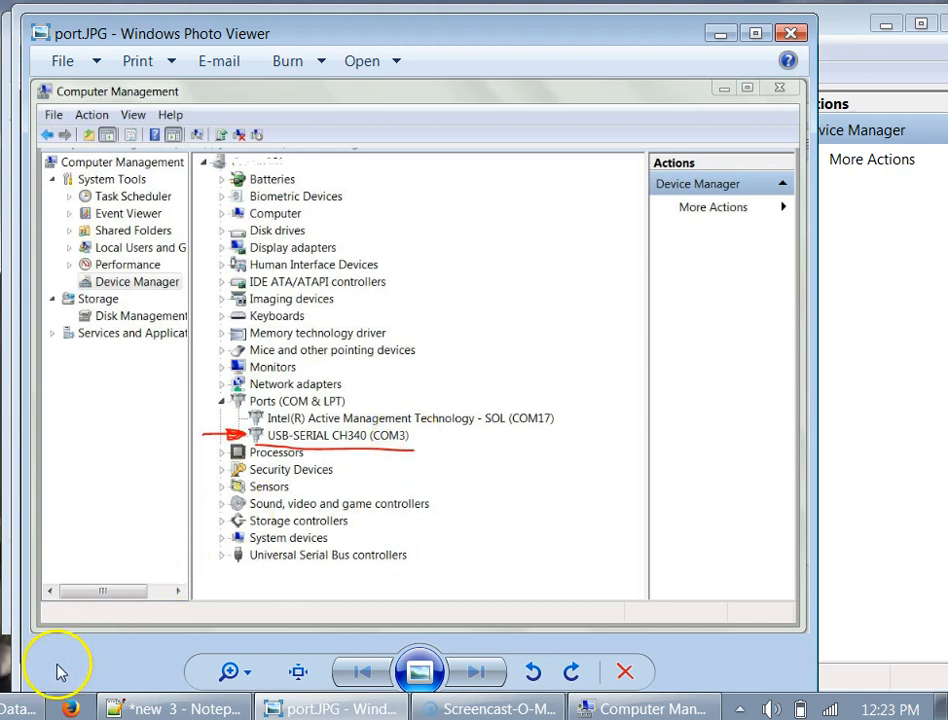
pyautogui.click(721, 38)
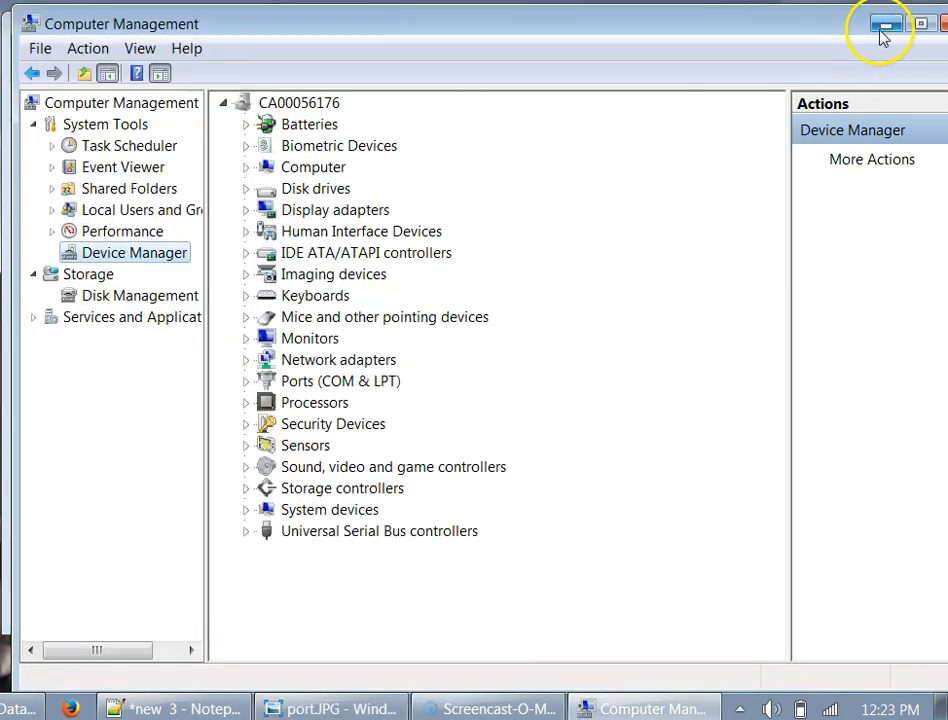
# - Launch SimTools_2.0.exe from the extracted SimTools folder in DOF Reality
pyautogui.click(878, 36)
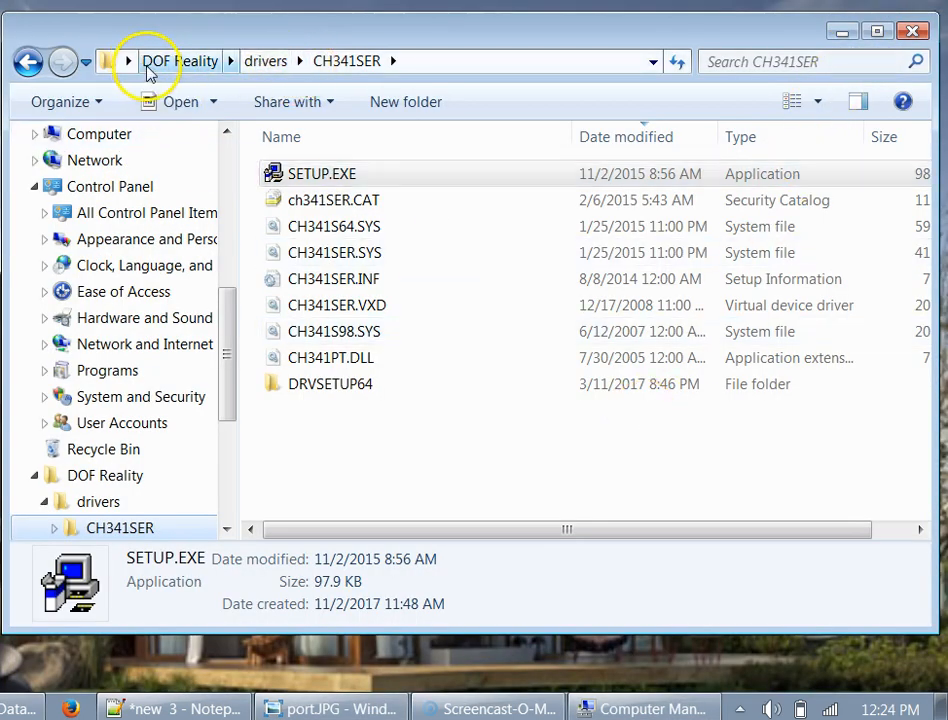
pyautogui.click(198, 62)
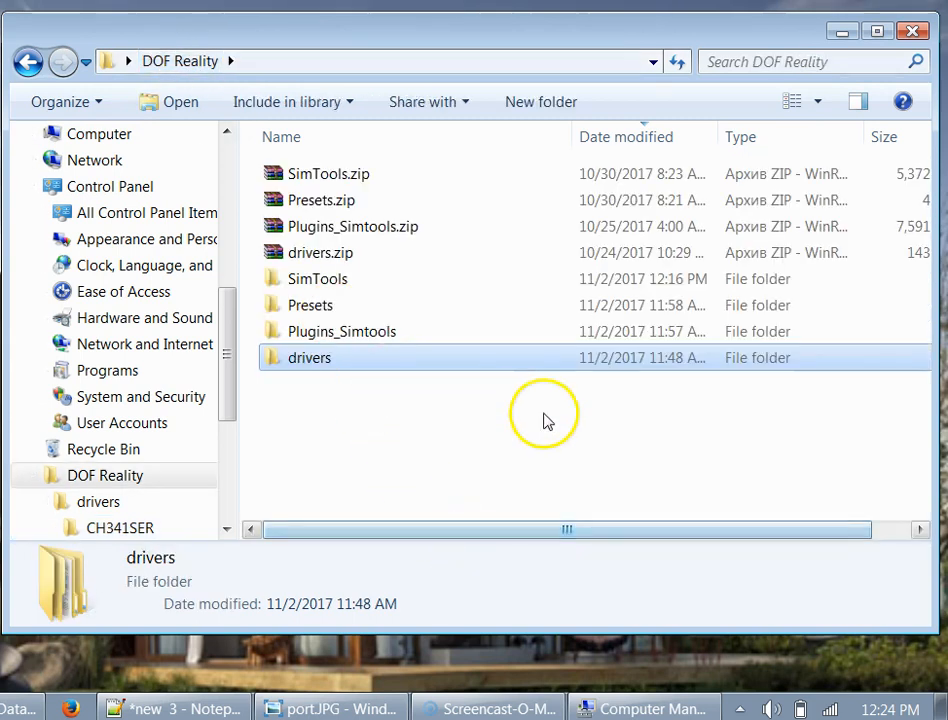
pyautogui.click(340, 176)
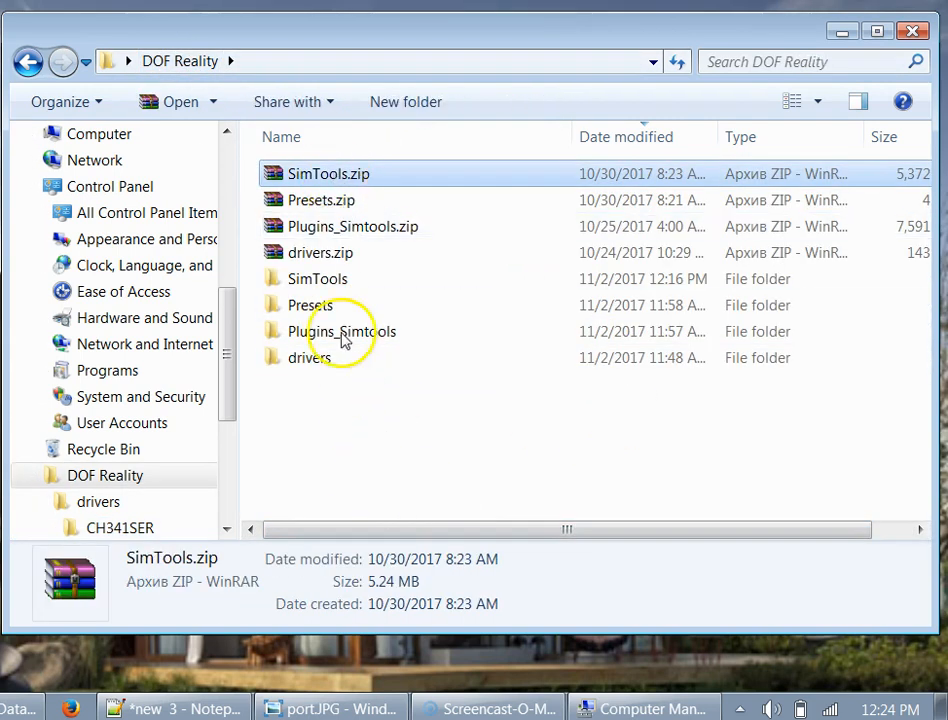
pyautogui.doubleClick(314, 281)
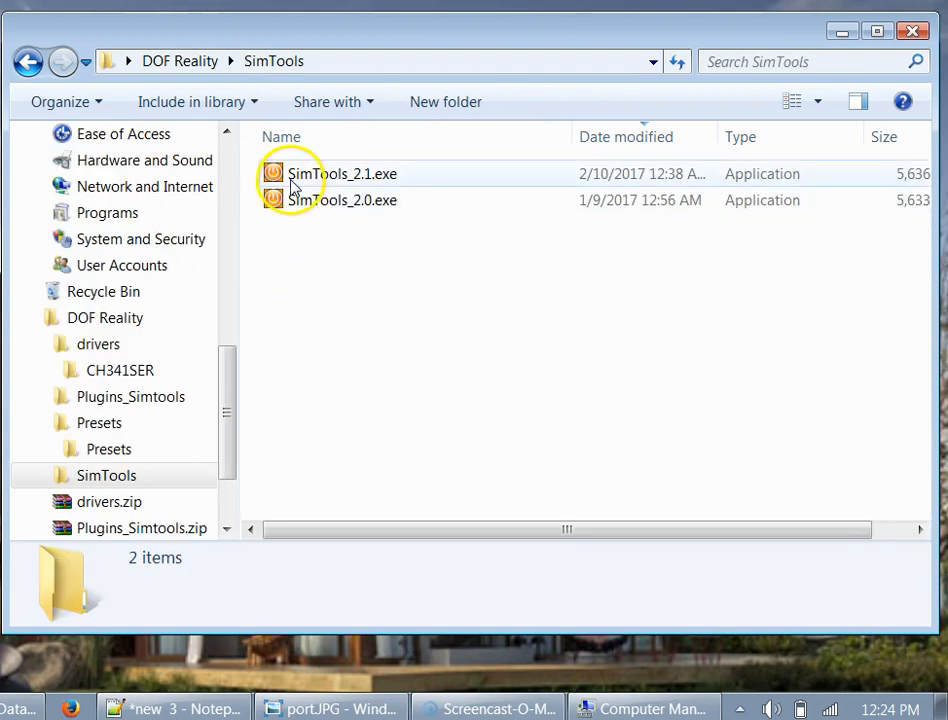
pyautogui.doubleClick(324, 203)
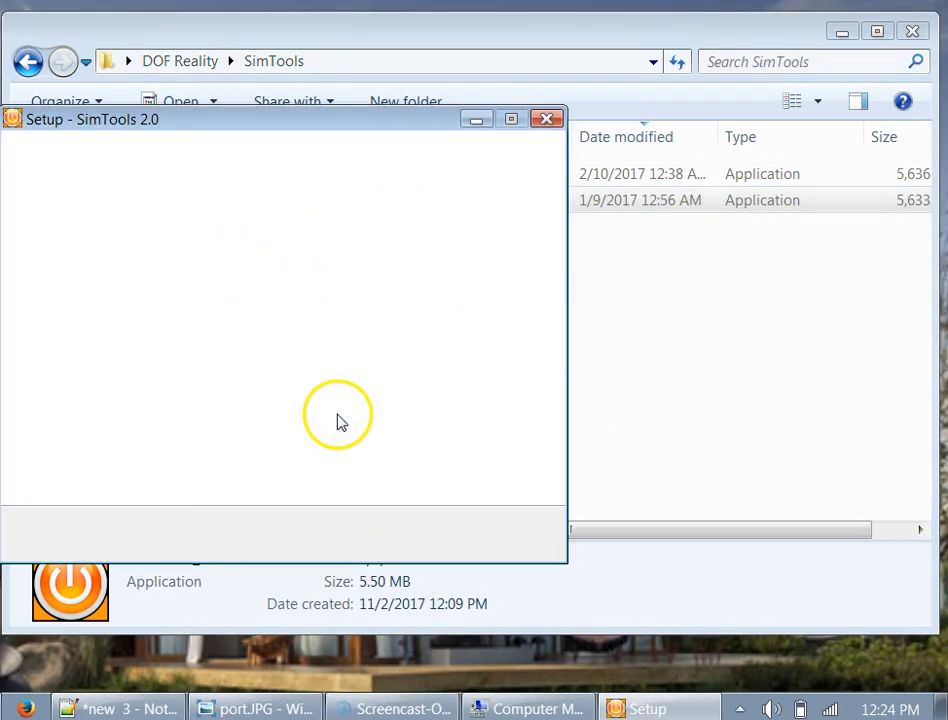
# - Accept the licence and keep the existing C:\Program Files (x86)\SimTools install folder
pyautogui.click(417, 535)
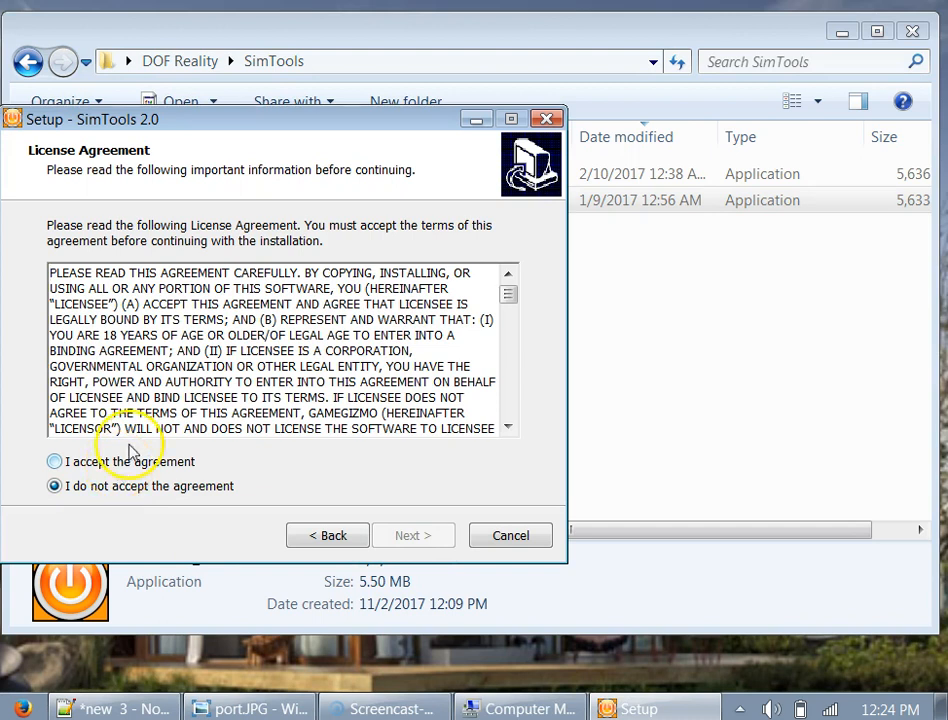
pyautogui.moveTo(277, 128); pyautogui.dragTo(328, 121)
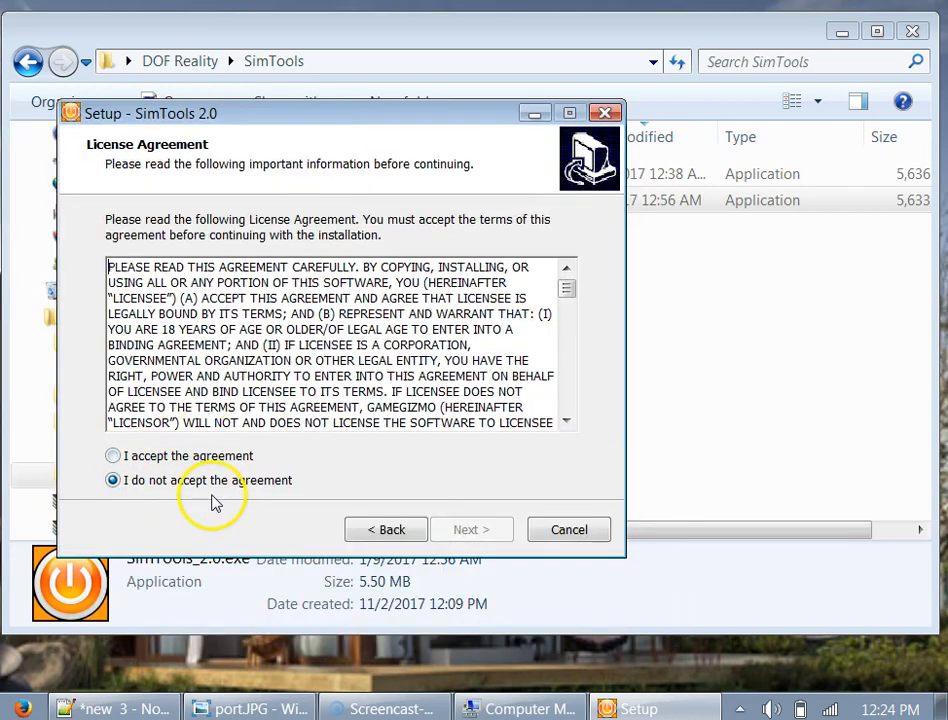
pyautogui.click(181, 459)
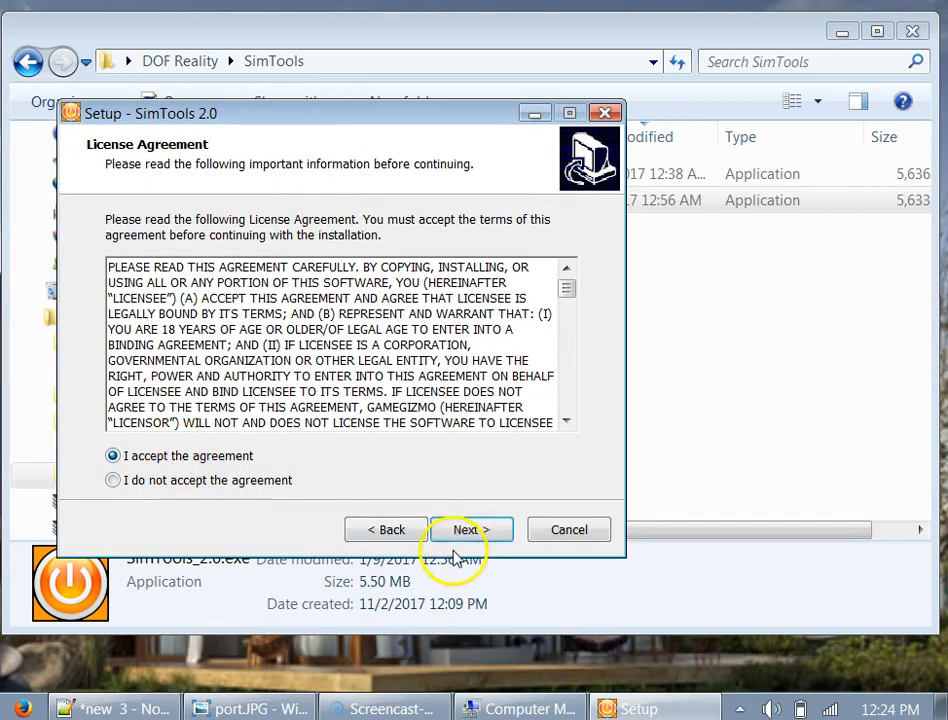
pyautogui.click(471, 531)
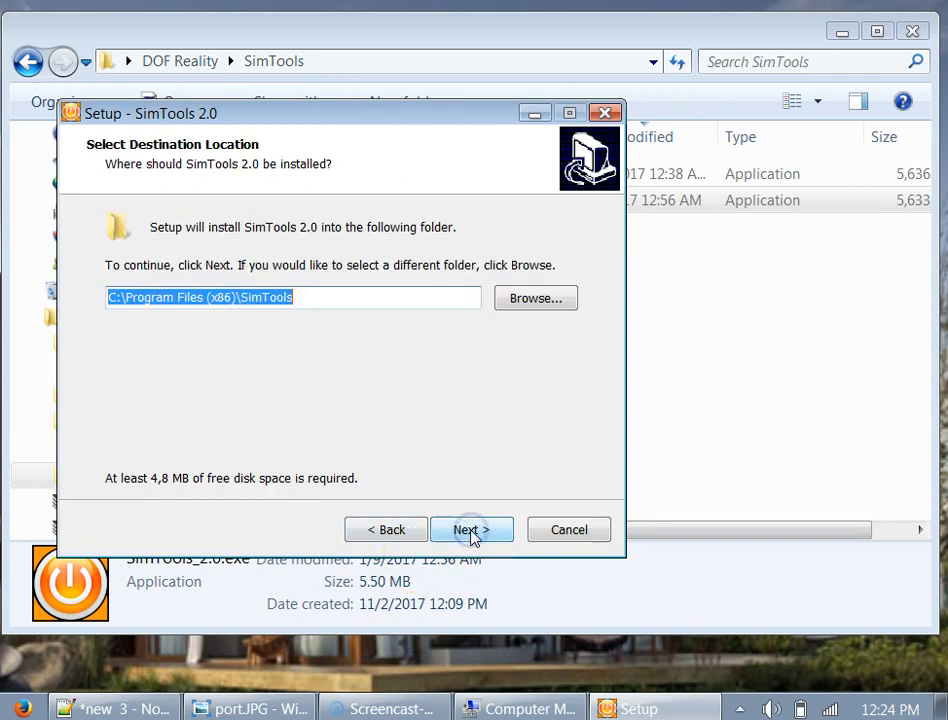
pyautogui.click(472, 535)
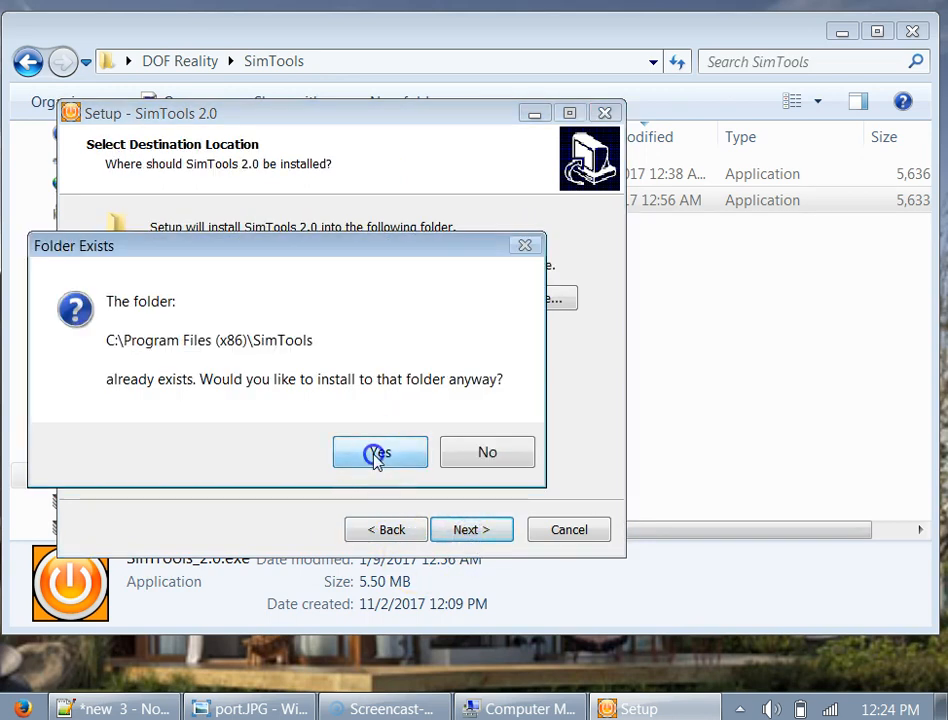
pyautogui.click(377, 456)
# - Keep default components and SimTools Start Menu folder, skip the desktop icon, and start installing
pyautogui.click(474, 531)
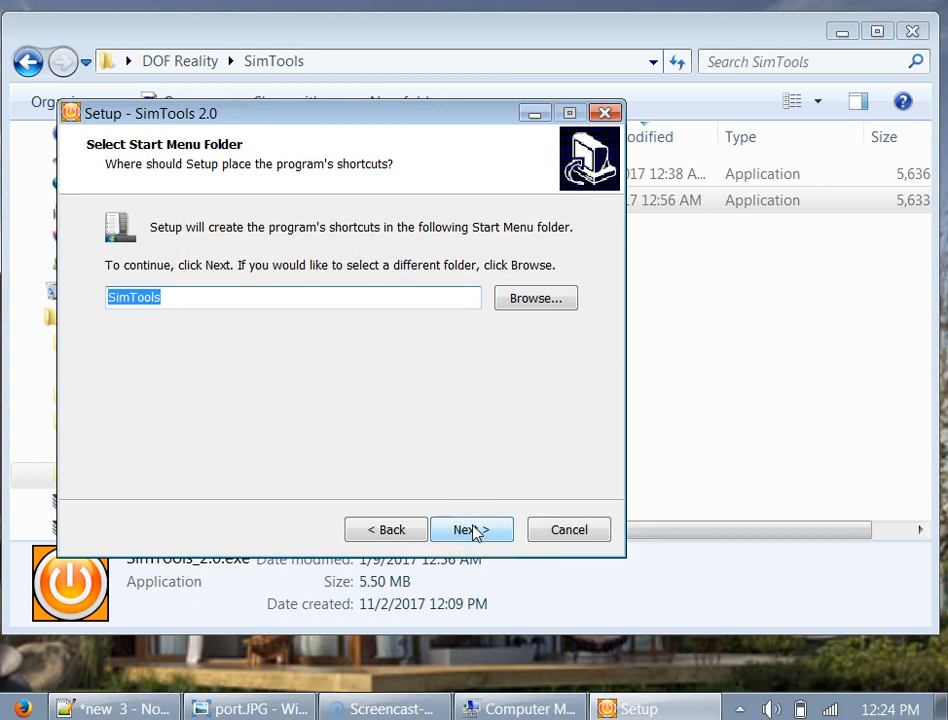
pyautogui.click(474, 531)
pyautogui.click(220, 300)
pyautogui.click(477, 537)
pyautogui.click(478, 538)
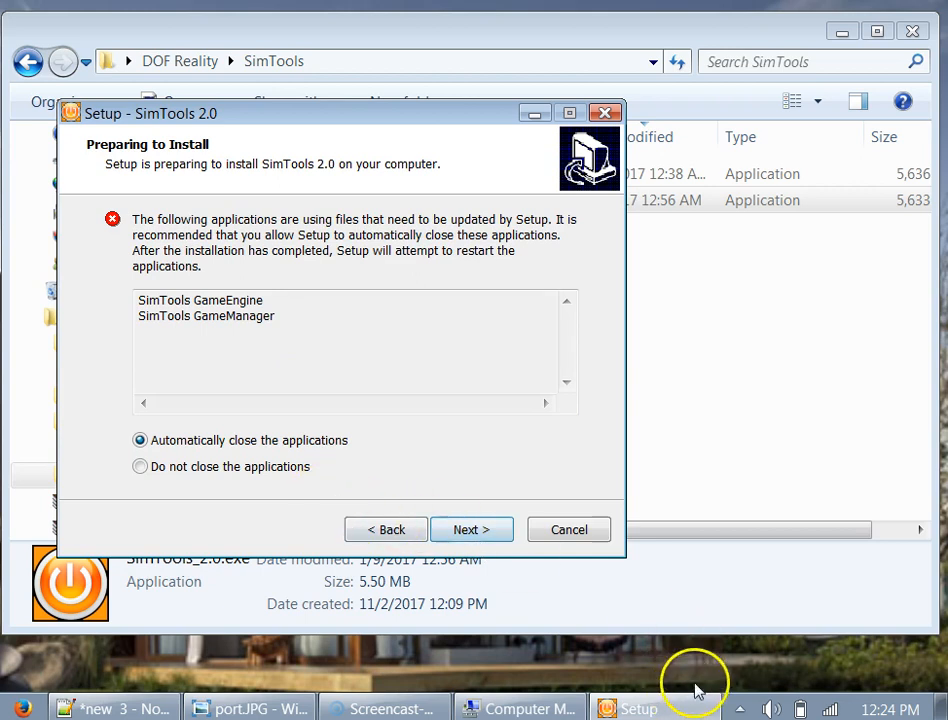
# - Exit the running SimTools Game Engine from its tray icon menu
pyautogui.click(740, 708)
pyautogui.rightClick(719, 617)
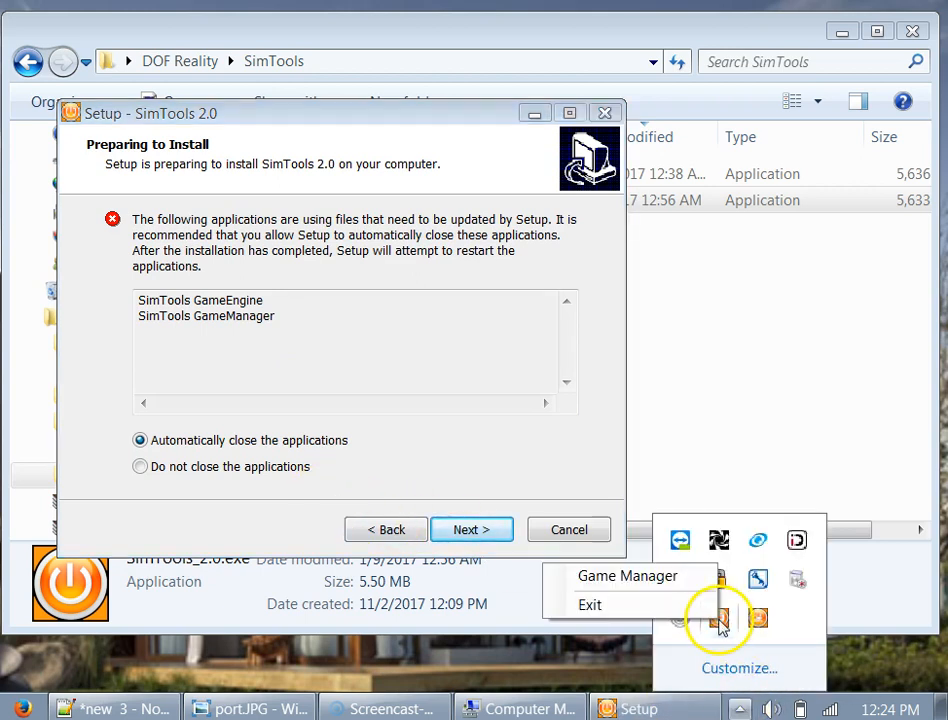
pyautogui.click(652, 610)
pyautogui.click(740, 708)
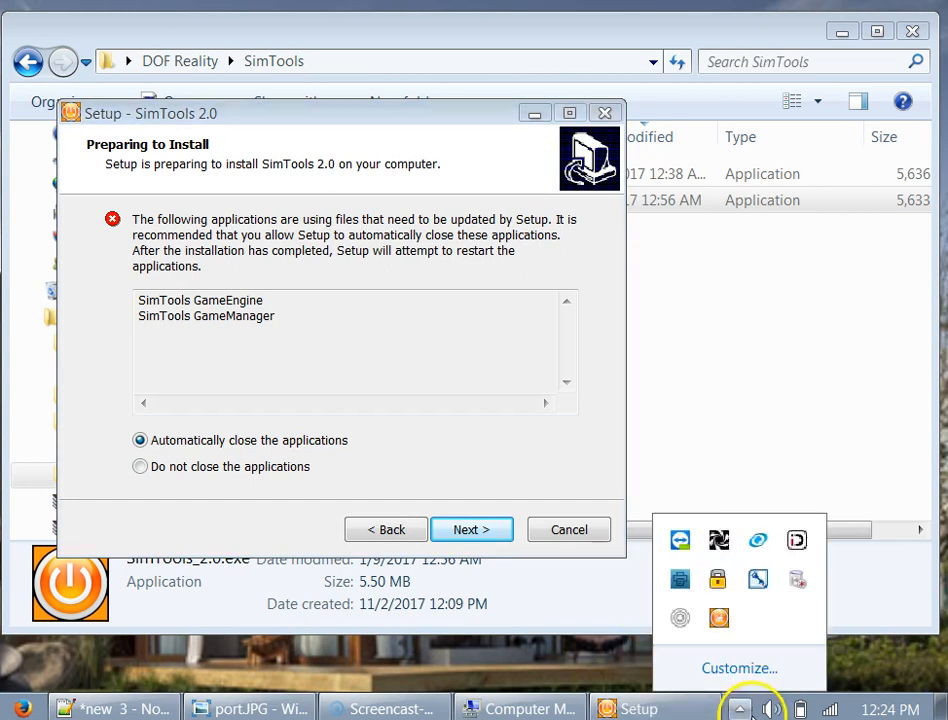
pyautogui.rightClick(719, 617)
pyautogui.click(673, 611)
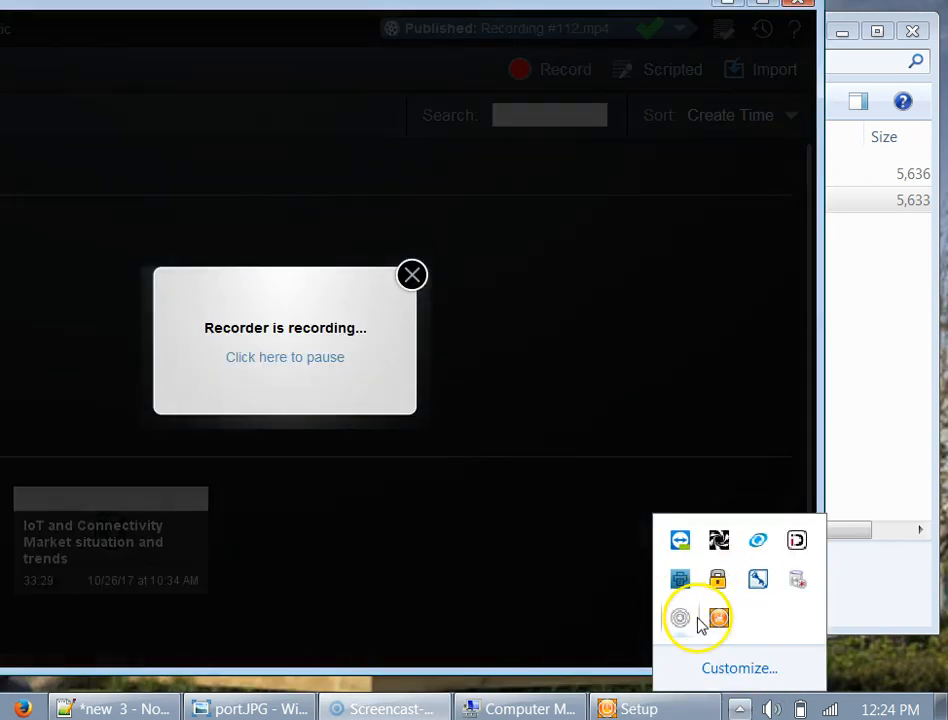
pyautogui.rightClick(719, 620)
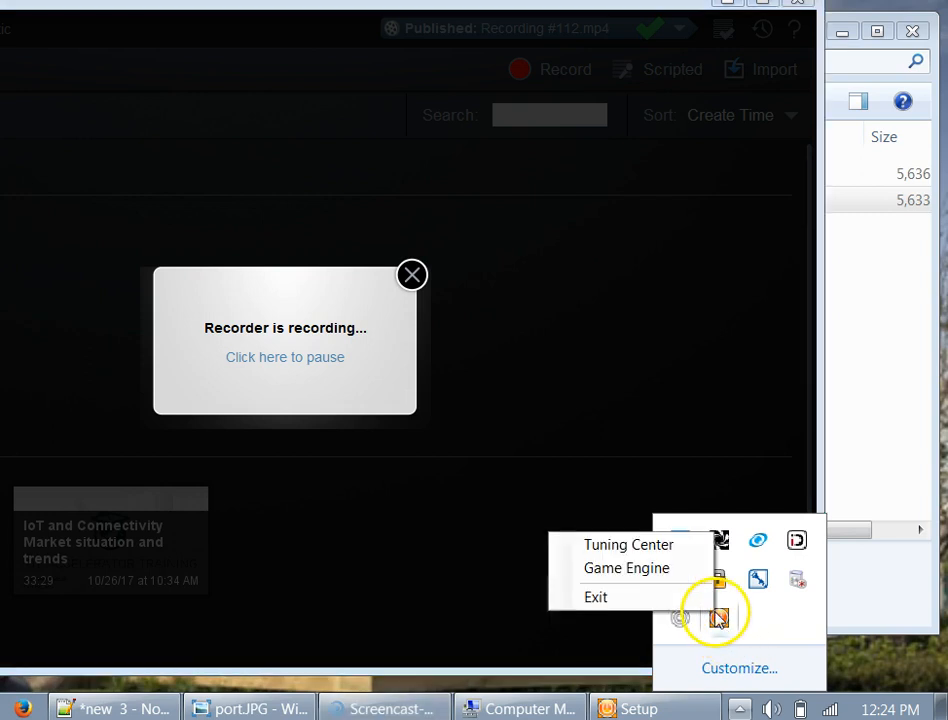
pyautogui.click(690, 603)
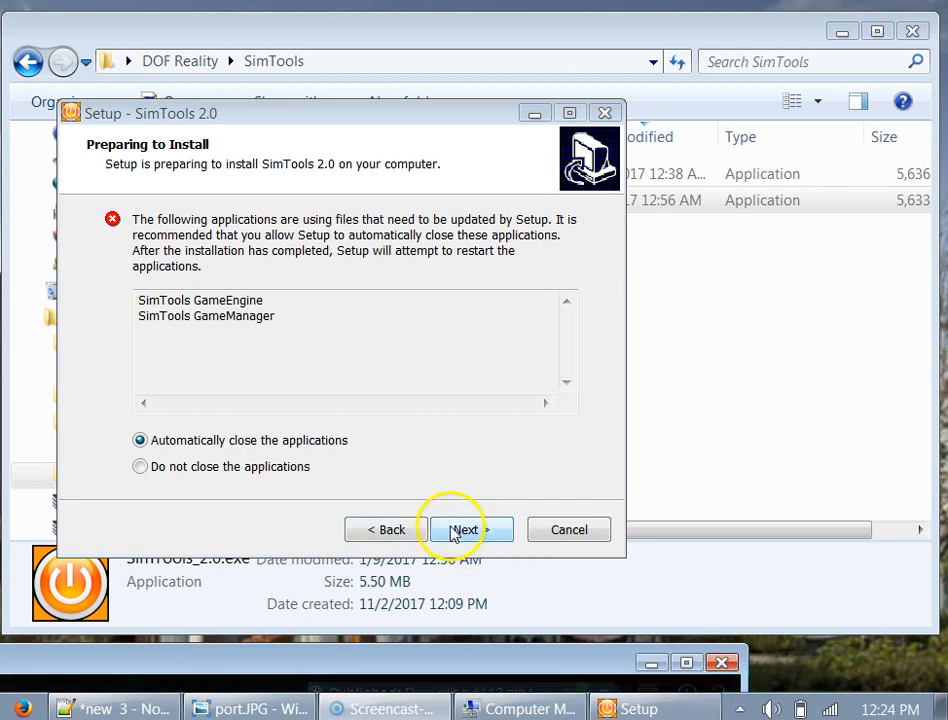
# - Continue past Preparing to Install and finish the SimTools 2.0 installation
pyautogui.click(651, 663)
pyautogui.click(466, 531)
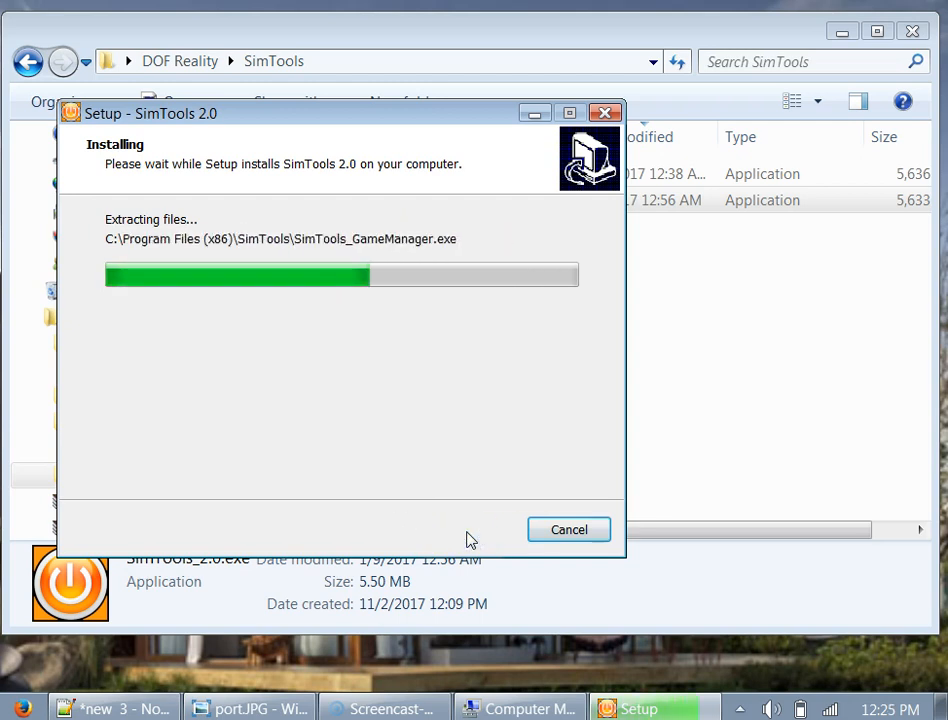
pyautogui.click(470, 533)
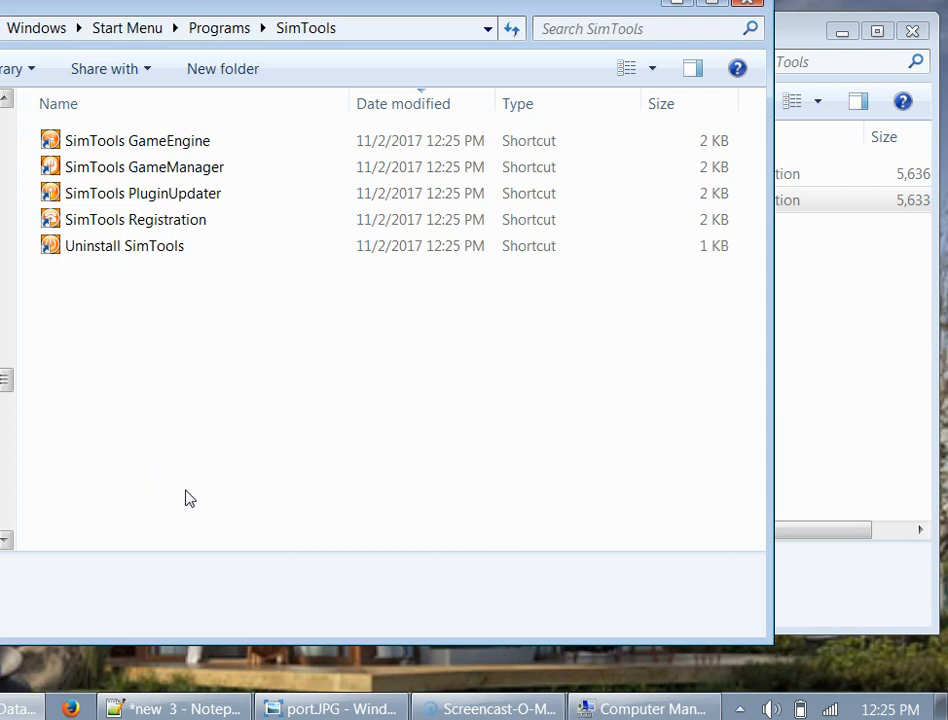
# - Launch SimTools Registration and replace the registration e-mail with the company address
pyautogui.click(174, 228)
pyautogui.doubleClick(174, 228)
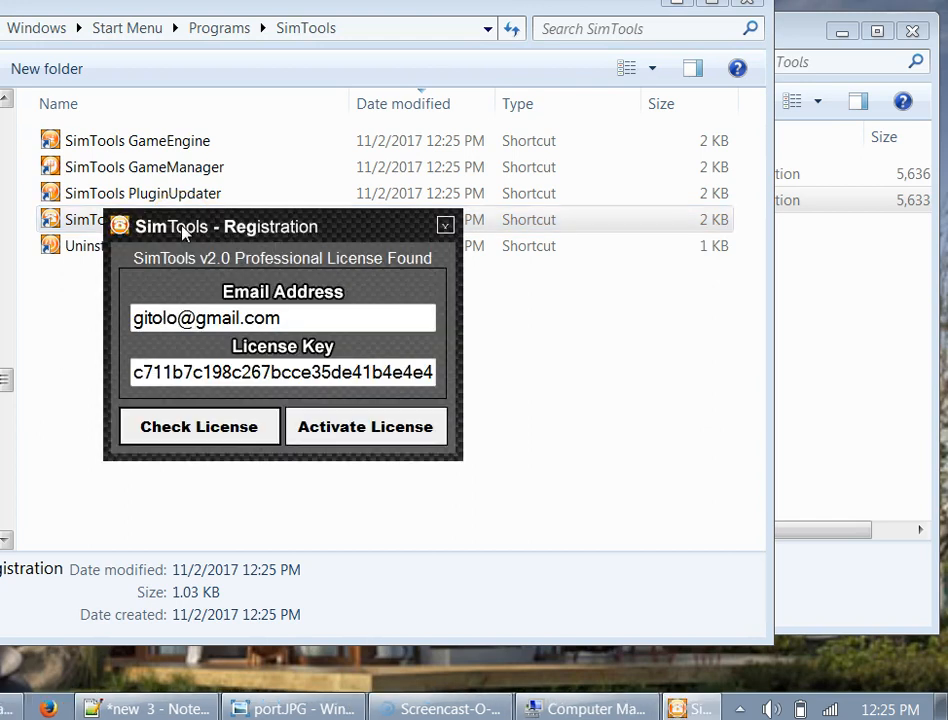
pyautogui.moveTo(291, 317); pyautogui.dragTo(15, 286)
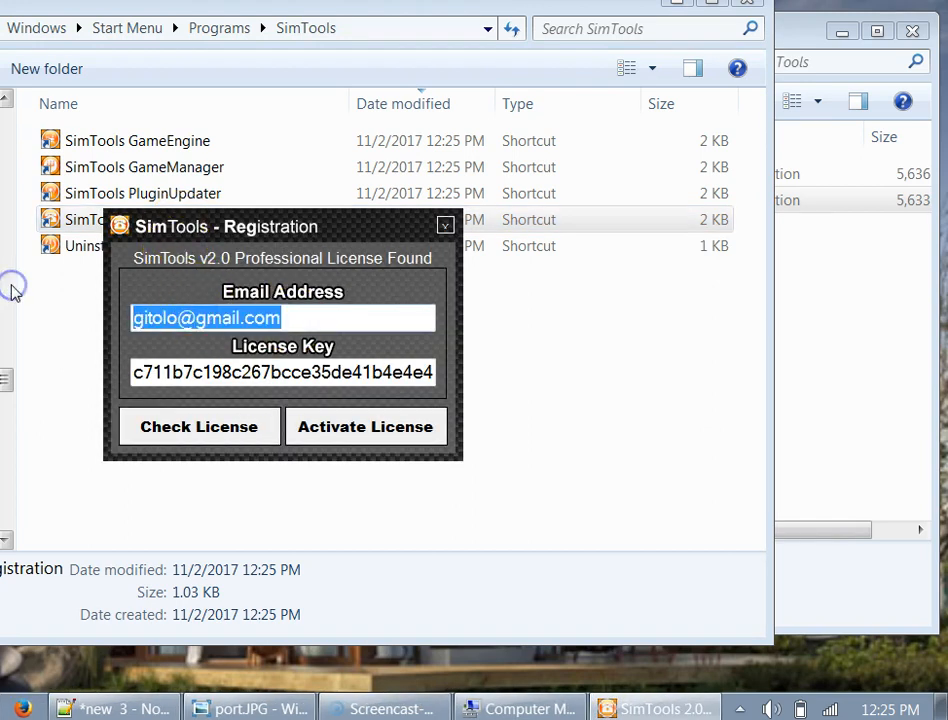
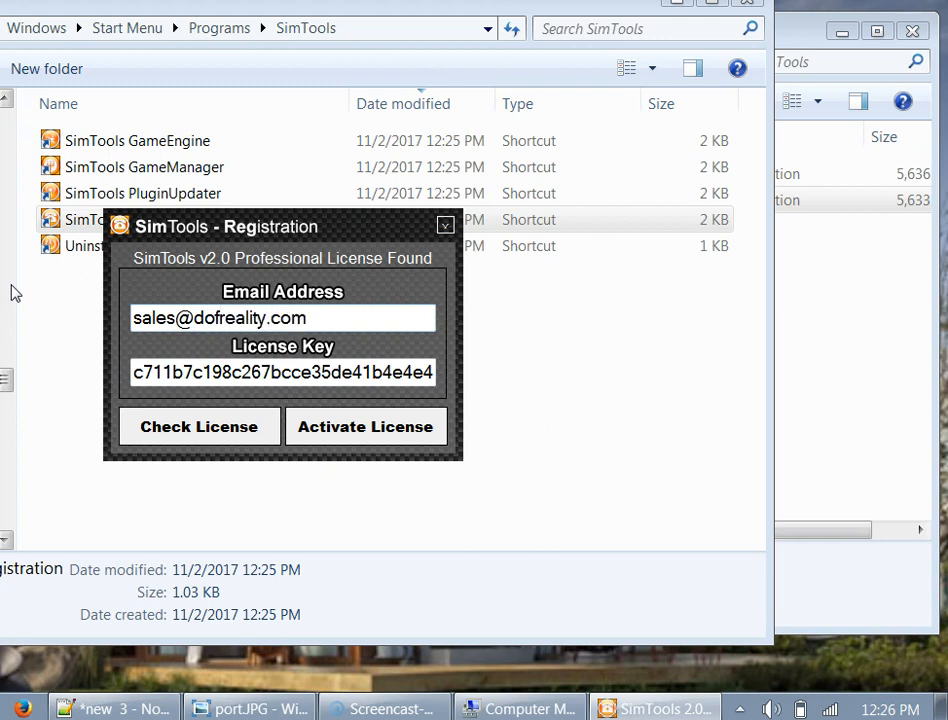
# - Clear the License Key field and close the registration window
pyautogui.doubleClick(214, 374)
pyautogui.press('BackSpace')
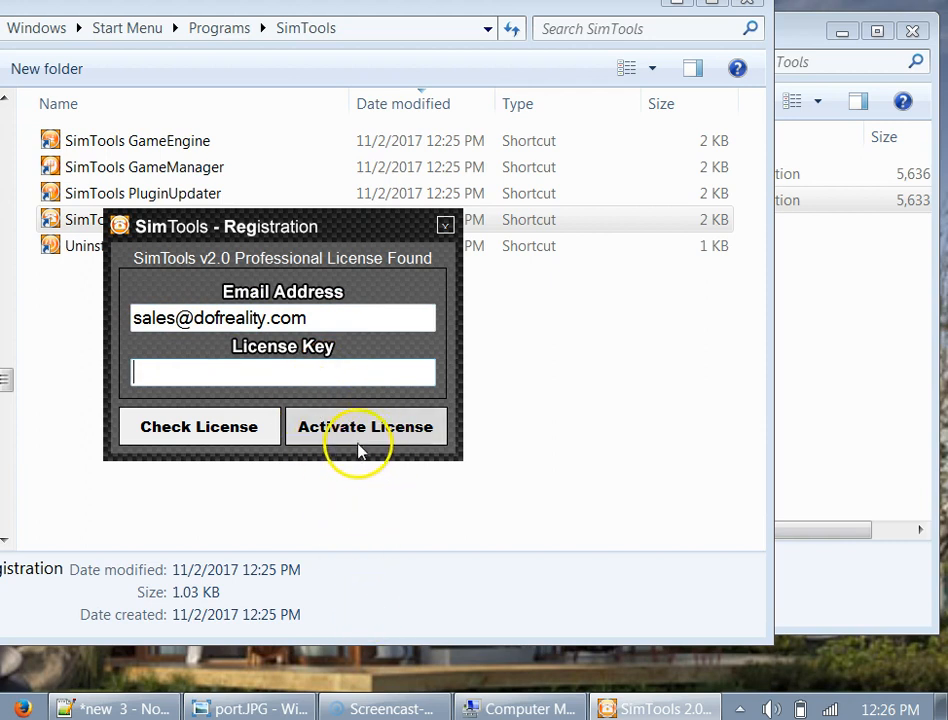
pyautogui.click(447, 228)
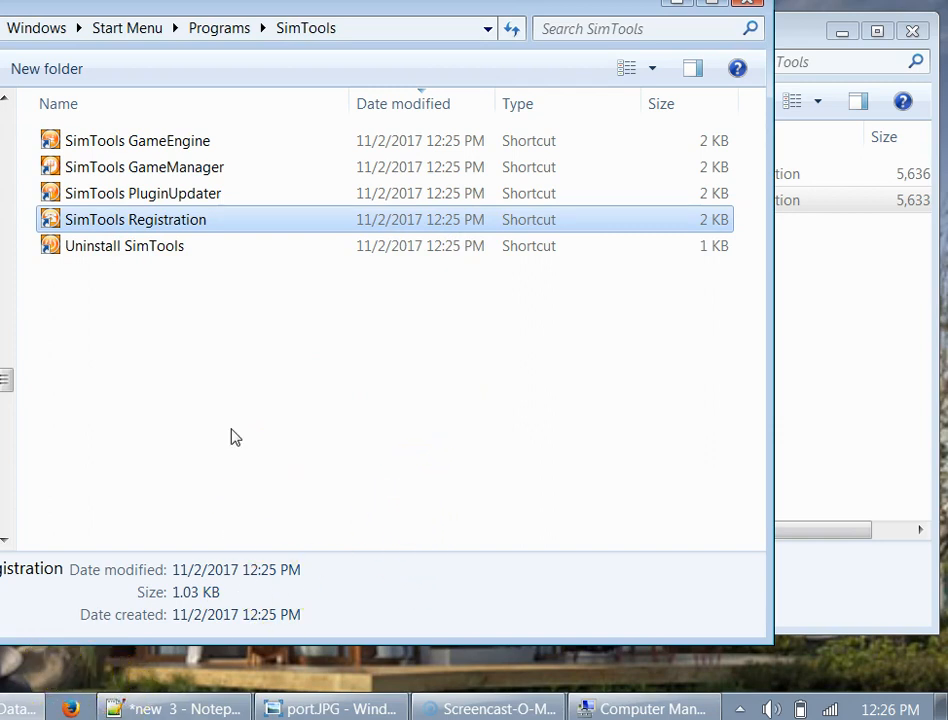
# - Open DOF Reality\Plugins_Simtools in a second window placed beside the SimTools shortcuts folder
pyautogui.click(829, 373)
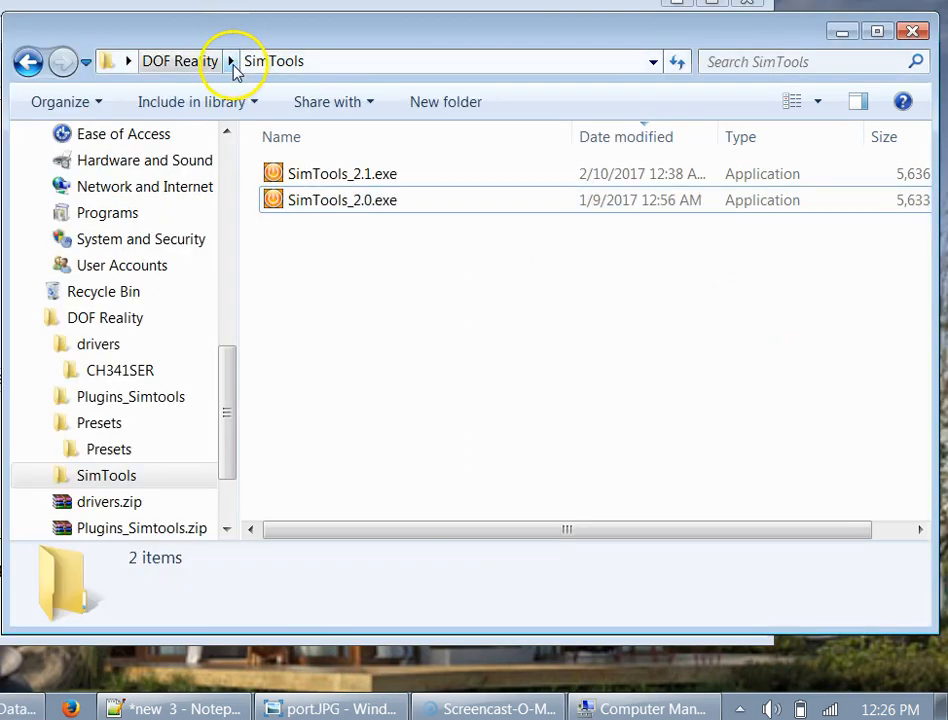
pyautogui.click(174, 63)
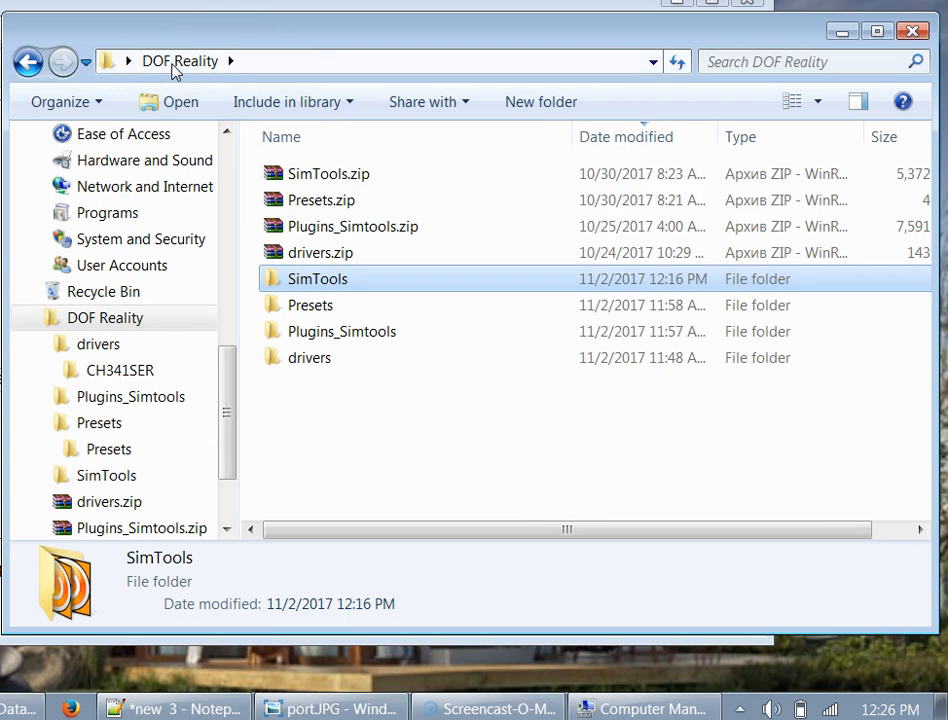
pyautogui.click(335, 226)
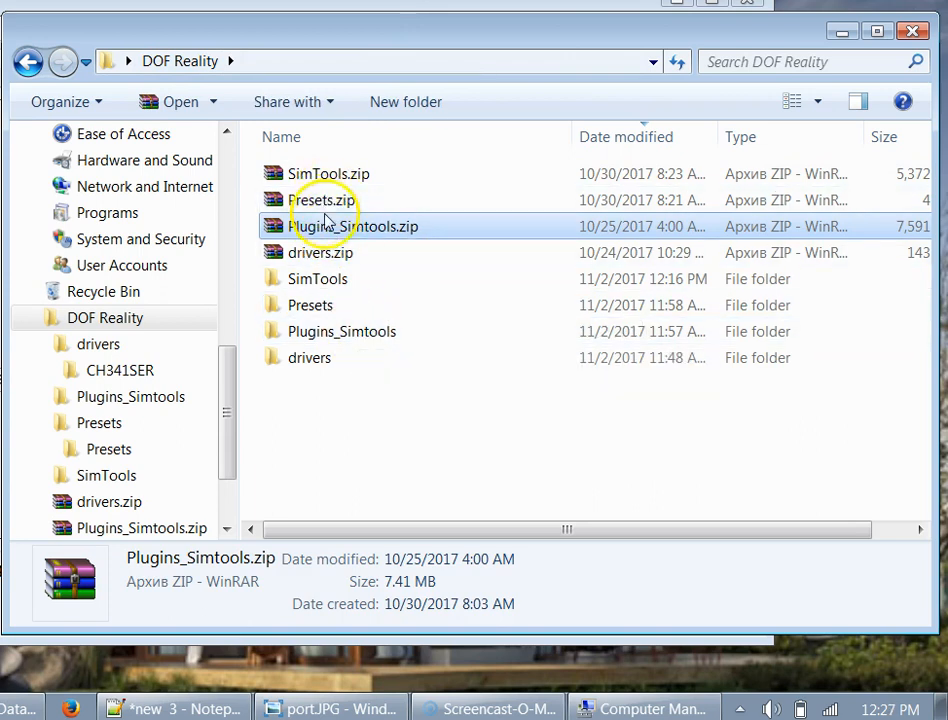
pyautogui.doubleClick(335, 335)
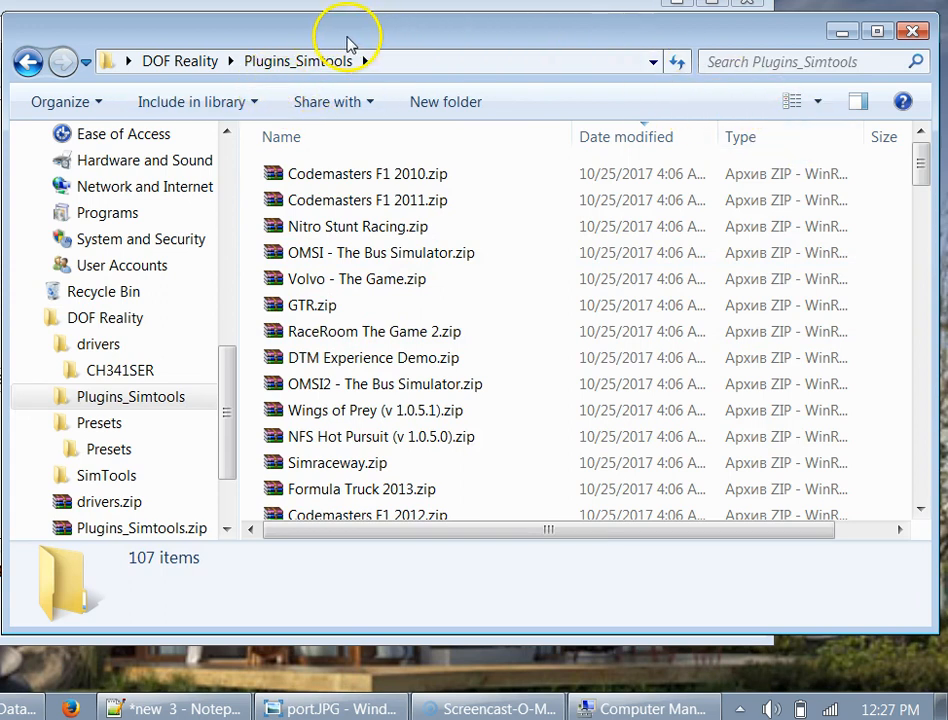
pyautogui.moveTo(584, 38); pyautogui.dragTo(688, 108)
pyautogui.click(59, 328)
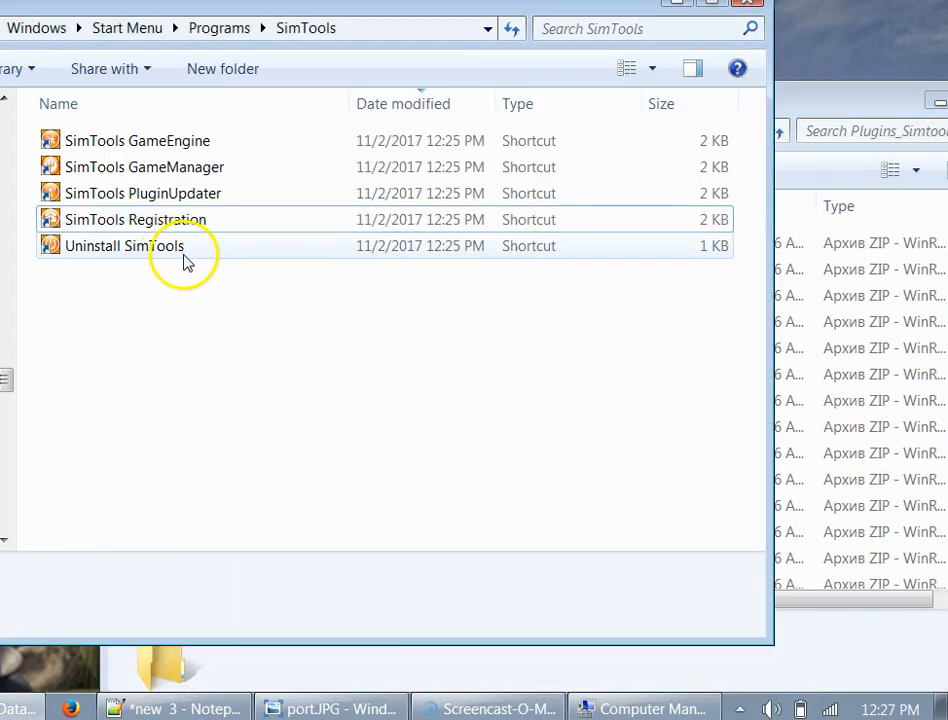
# - Launch PluginUpdater and drop Codemasters F1 2010.zip and F1 2011.zip onto it to install them
pyautogui.doubleClick(123, 195)
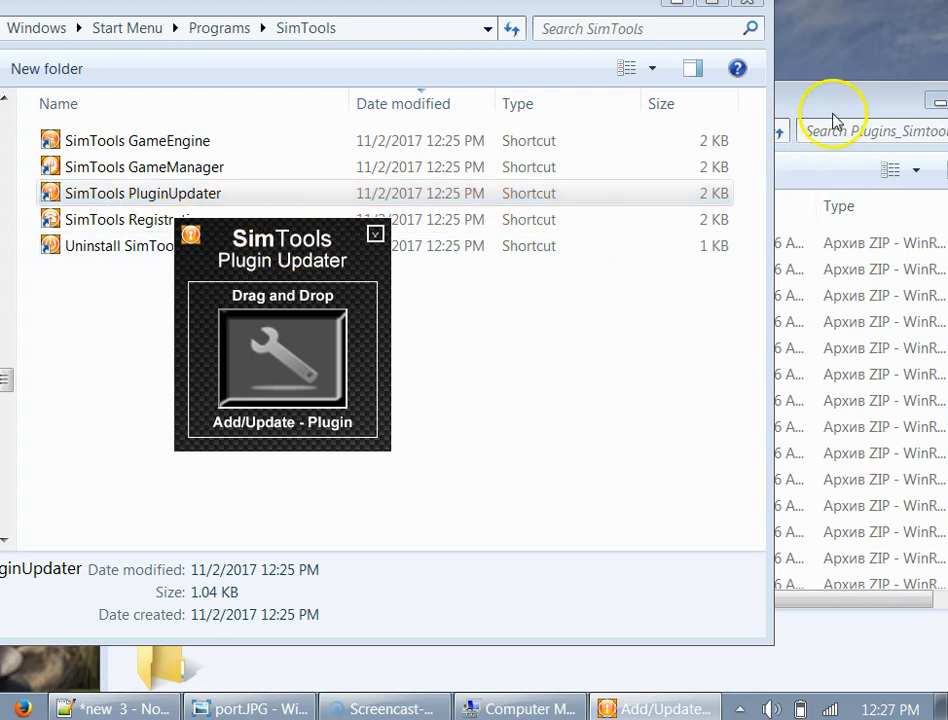
pyautogui.moveTo(838, 113)
pyautogui.mouseDown()
pyautogui.moveTo(815, 95)
pyautogui.moveTo(931, 95)
pyautogui.moveTo(845, 92)
pyautogui.mouseUp()
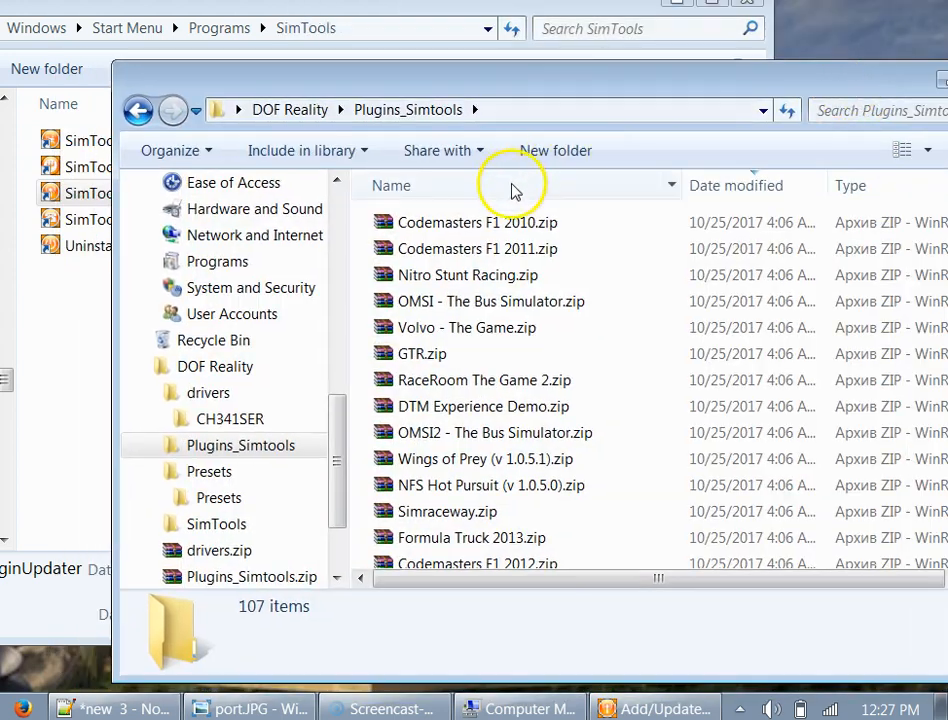
pyautogui.click(476, 222)
pyautogui.click(462, 250)
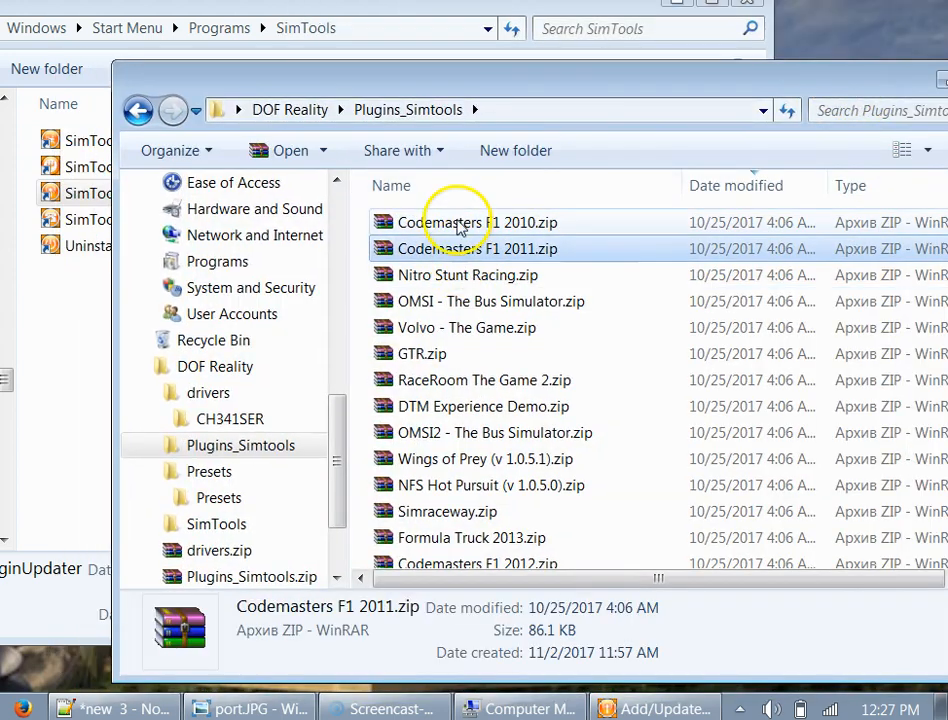
pyautogui.keyDown('ctrl'); pyautogui.click(455, 222); pyautogui.keyUp('ctrl')
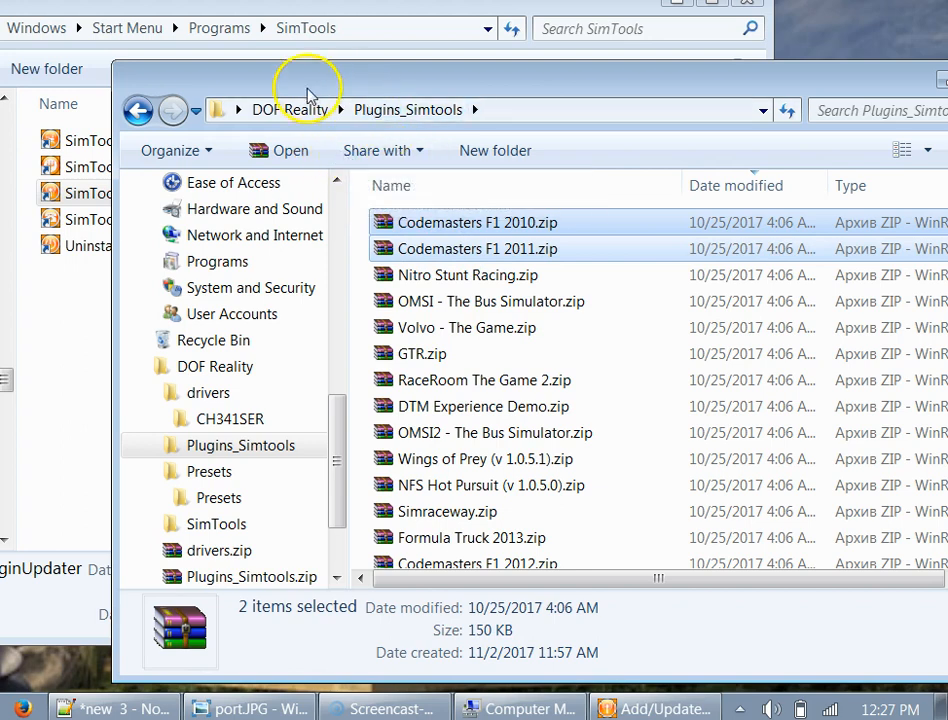
pyautogui.moveTo(311, 95); pyautogui.dragTo(514, 93)
pyautogui.moveTo(652, 265); pyautogui.dragTo(271, 387)
pyautogui.click(400, 422)
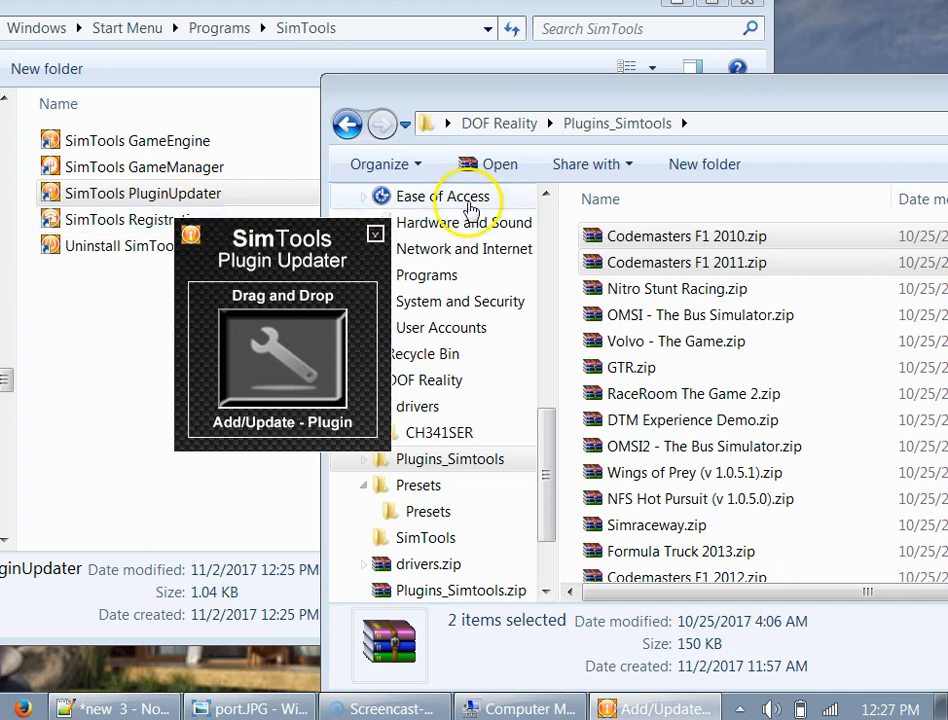
# - Return the second Explorer window to DOF Reality and close the Plugin Updater
pyautogui.click(515, 120)
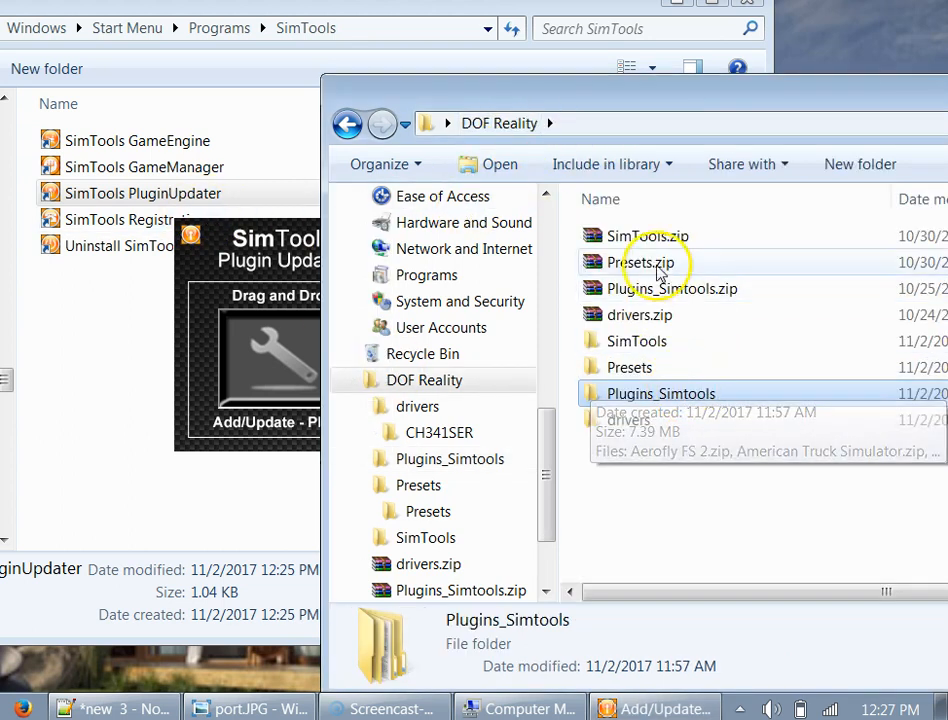
pyautogui.click(655, 290)
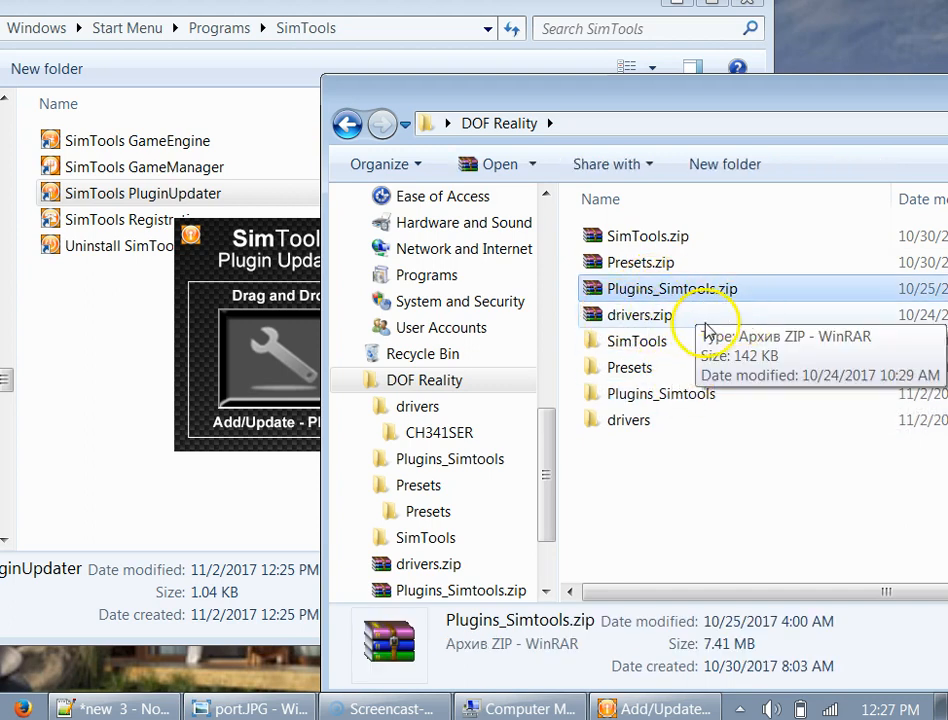
pyautogui.click(252, 265)
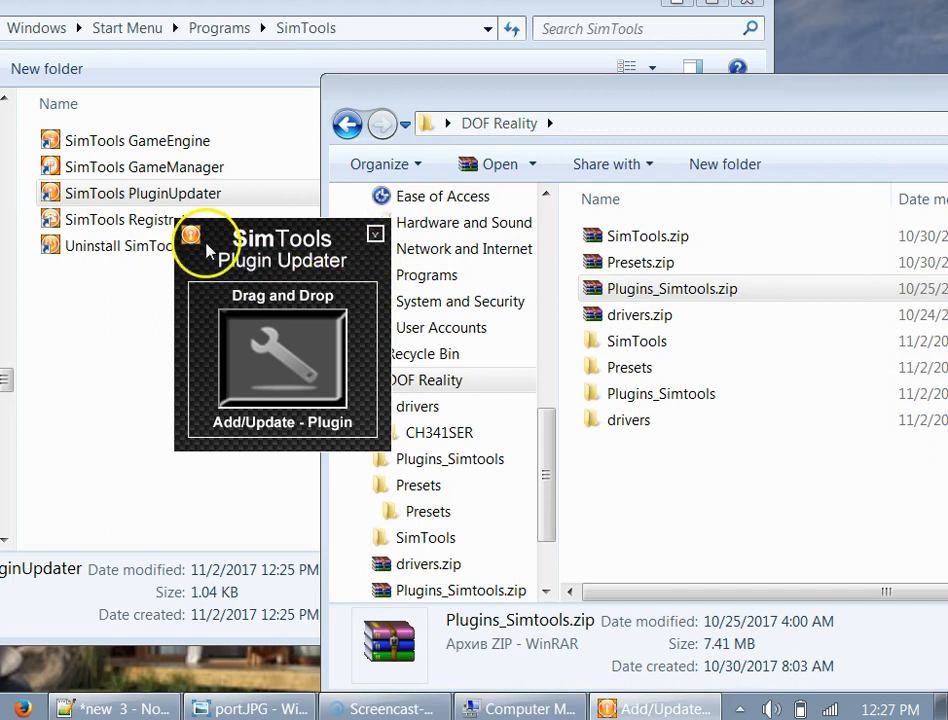
pyautogui.click(375, 231)
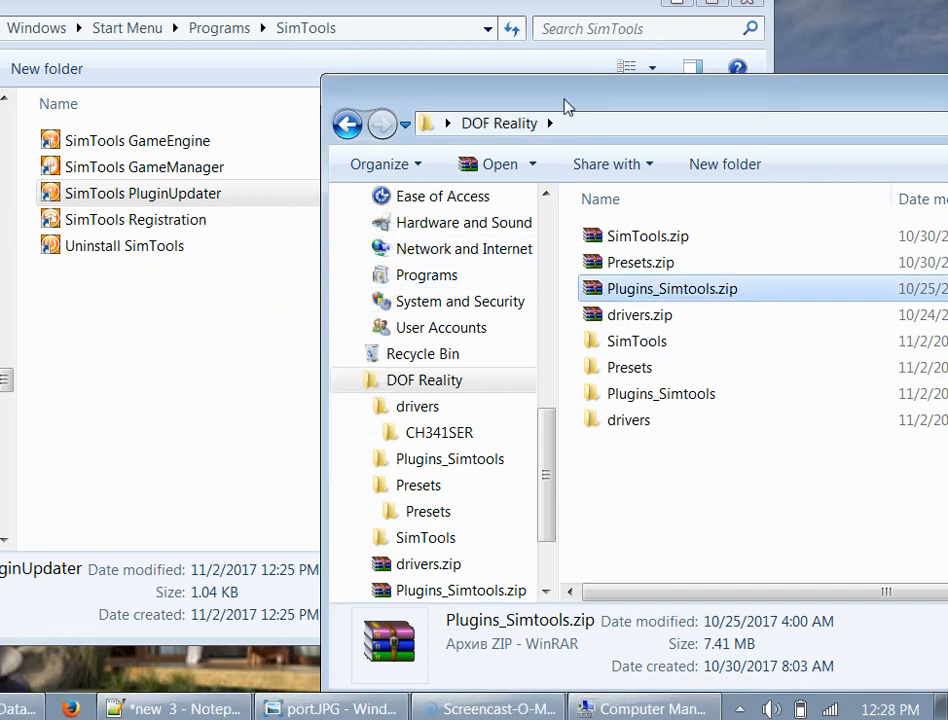
# - Look inside the existing Presets folder and its subfolder, then return to DOF Reality
pyautogui.moveTo(565, 107); pyautogui.dragTo(438, 47)
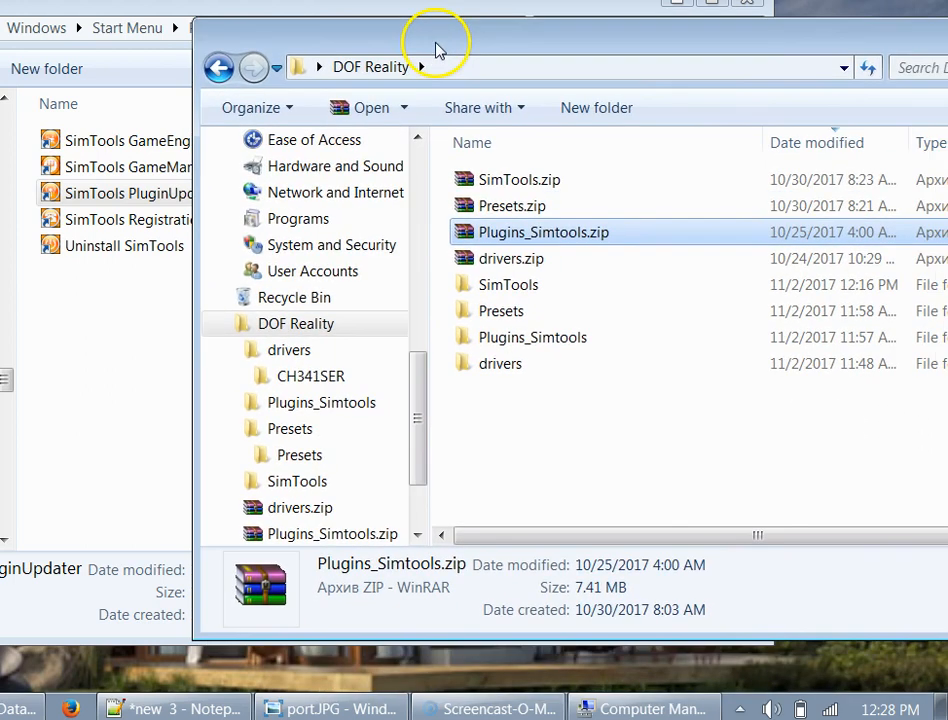
pyautogui.click(507, 214)
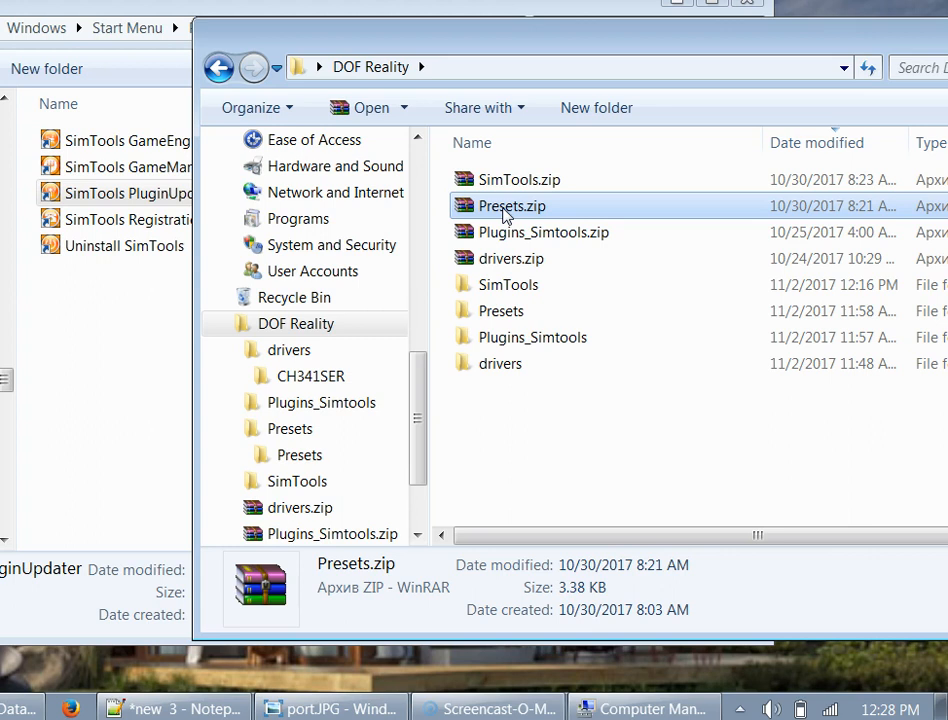
pyautogui.click(495, 230)
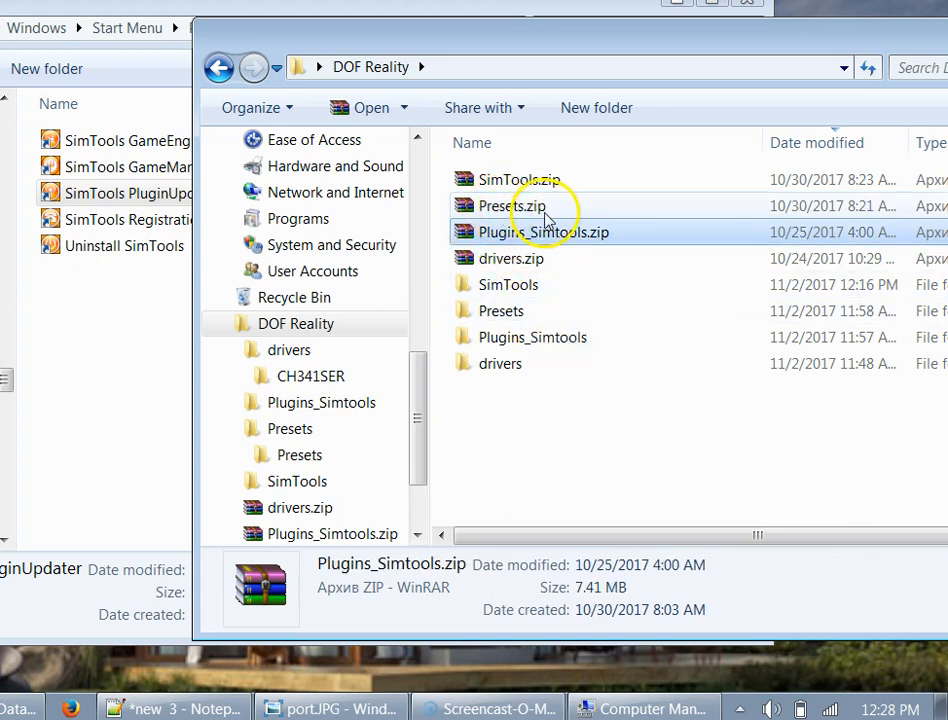
pyautogui.click(546, 208)
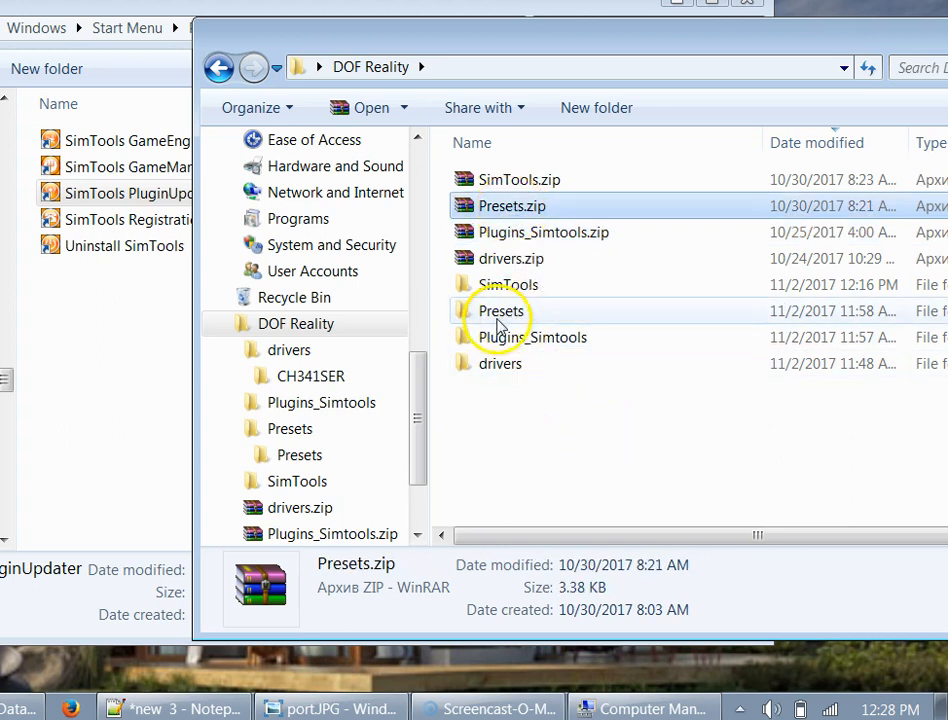
pyautogui.doubleClick(498, 320)
pyautogui.doubleClick(500, 182)
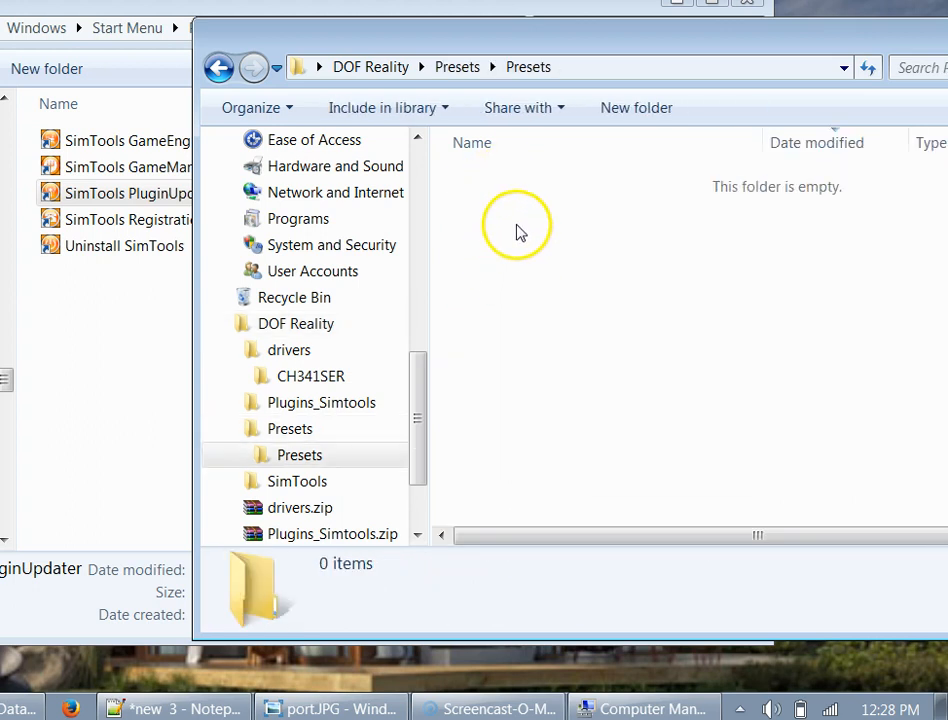
pyautogui.click(219, 69)
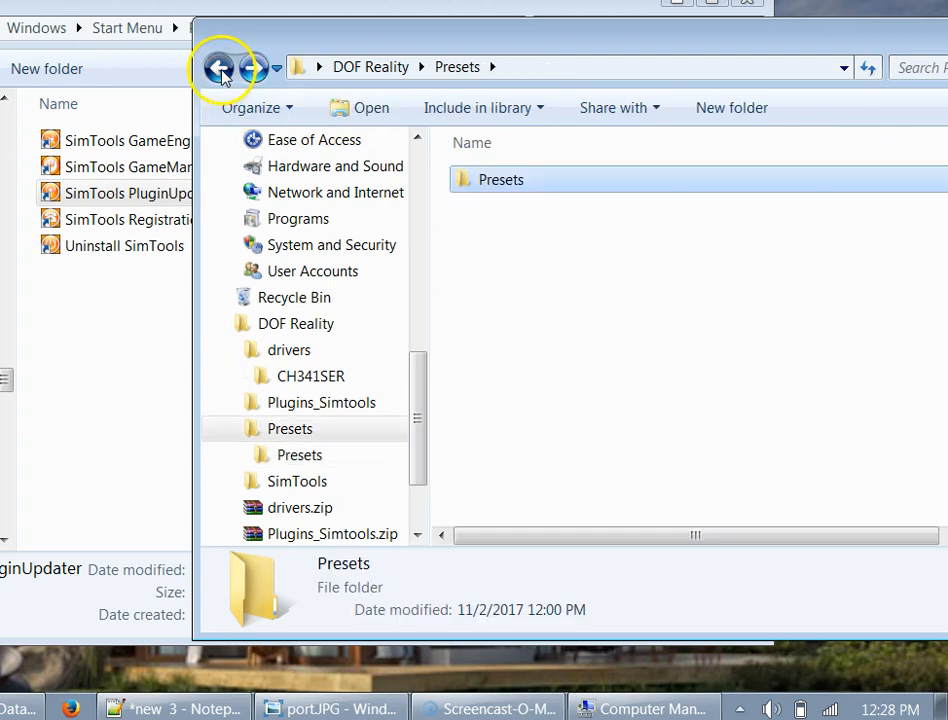
pyautogui.click(219, 69)
# - Extract Presets.zip to Presets\ with WinRAR and open the inner Presets folder
pyautogui.click(529, 207)
pyautogui.rightClick(528, 206)
pyautogui.moveTo(641, 251)
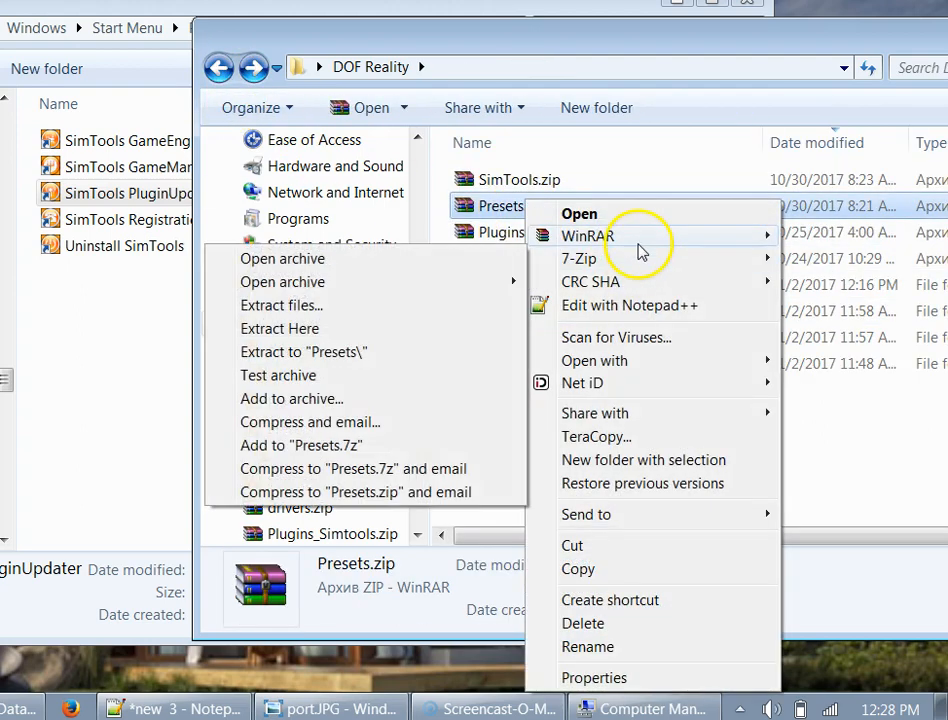
pyautogui.click(366, 277)
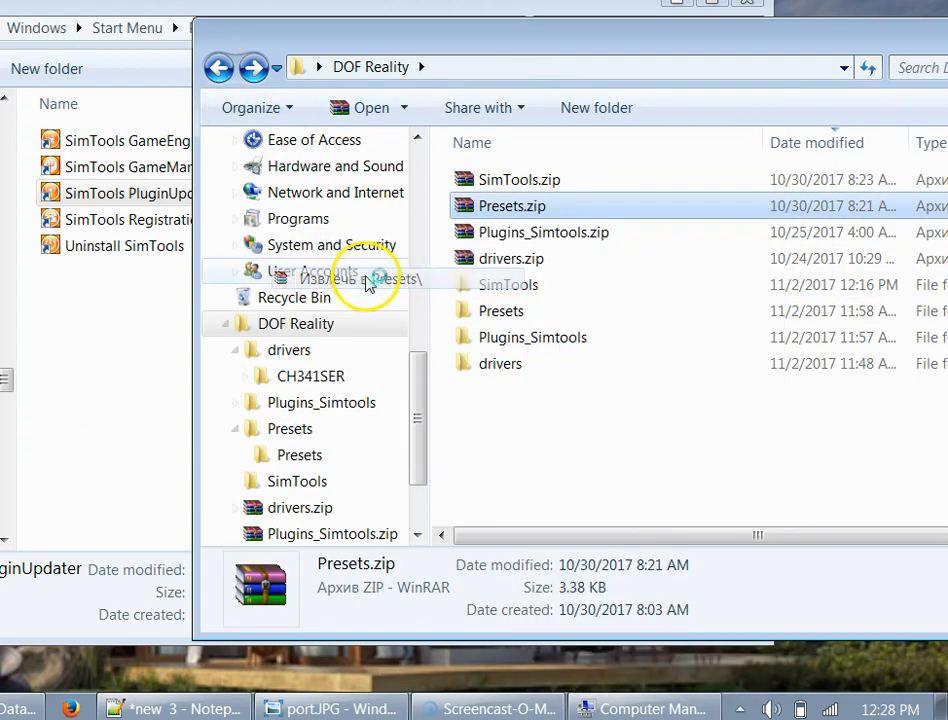
pyautogui.doubleClick(500, 311)
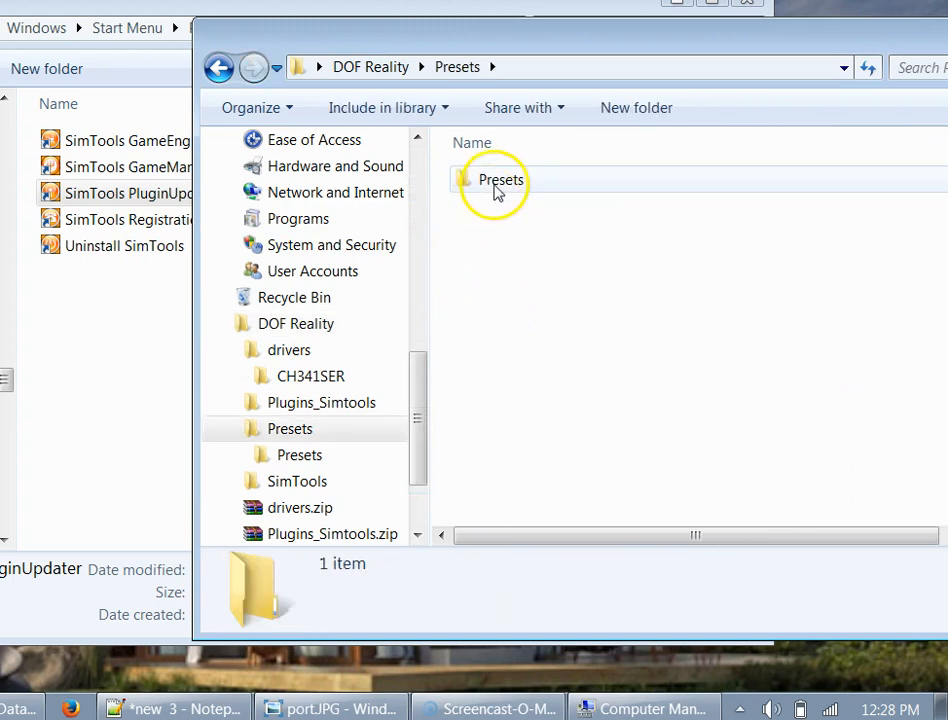
pyautogui.doubleClick(497, 190)
# - Start SimTools GameEngine from its shortcut and restore its window from the hidden tray icons
pyautogui.click(117, 301)
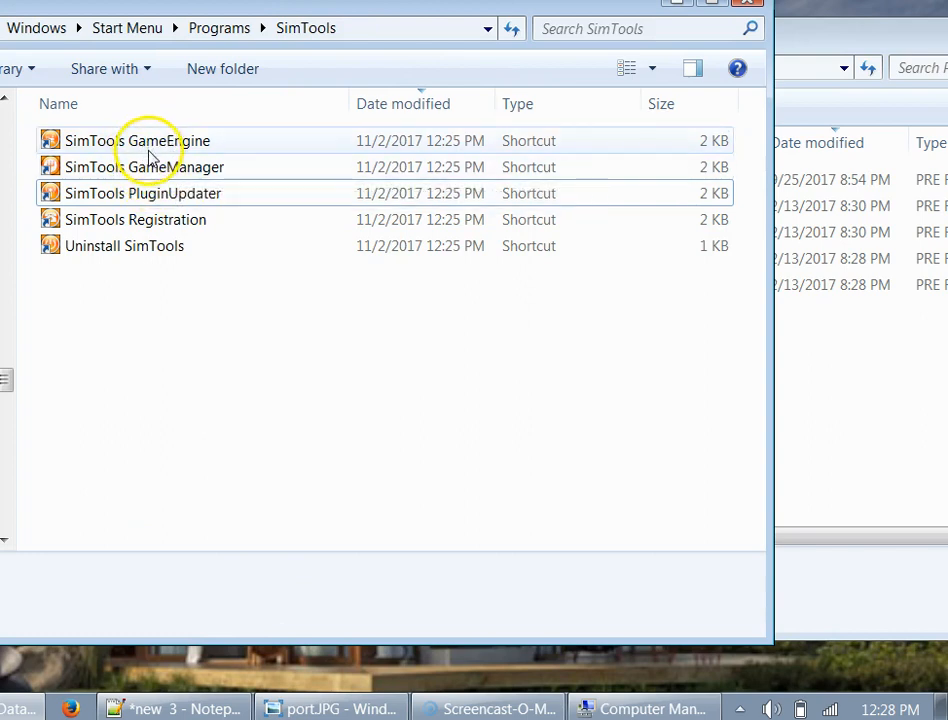
pyautogui.click(112, 146)
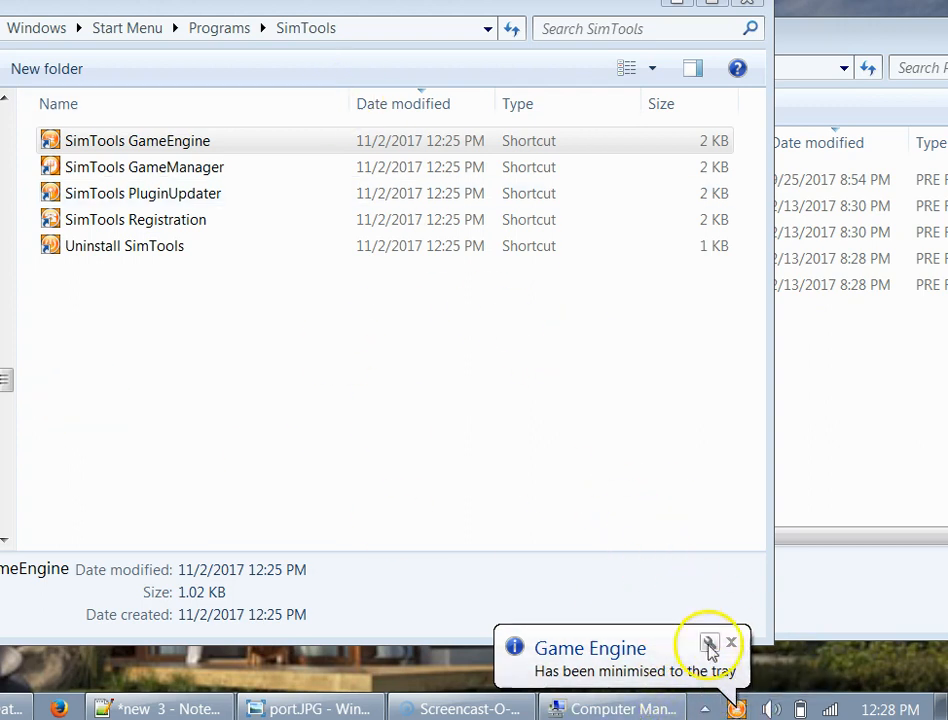
pyautogui.rightClick(731, 707)
pyautogui.click(603, 673)
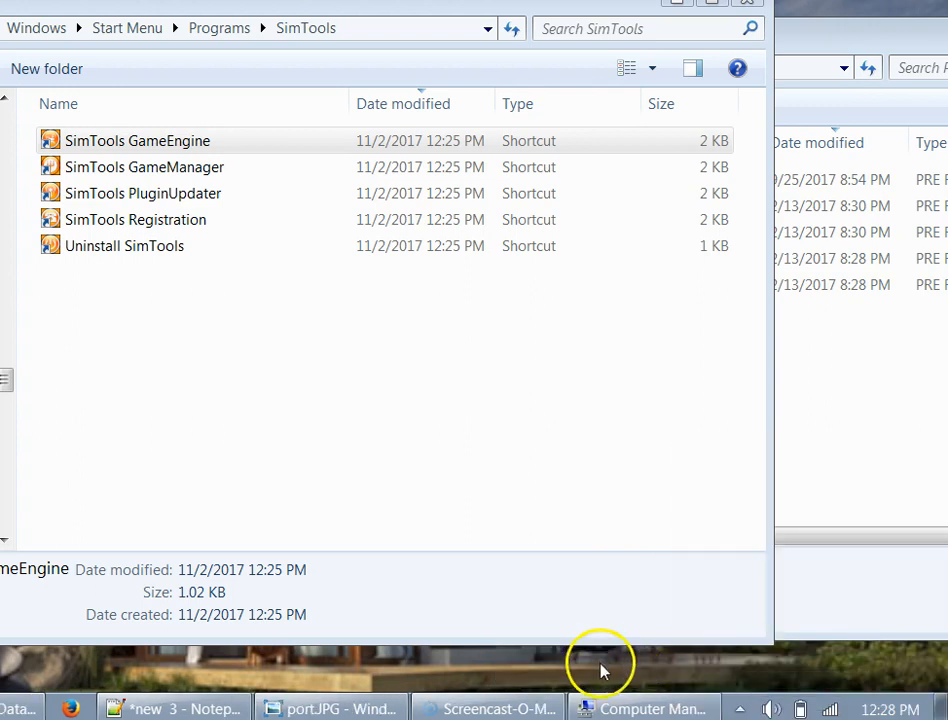
pyautogui.click(739, 708)
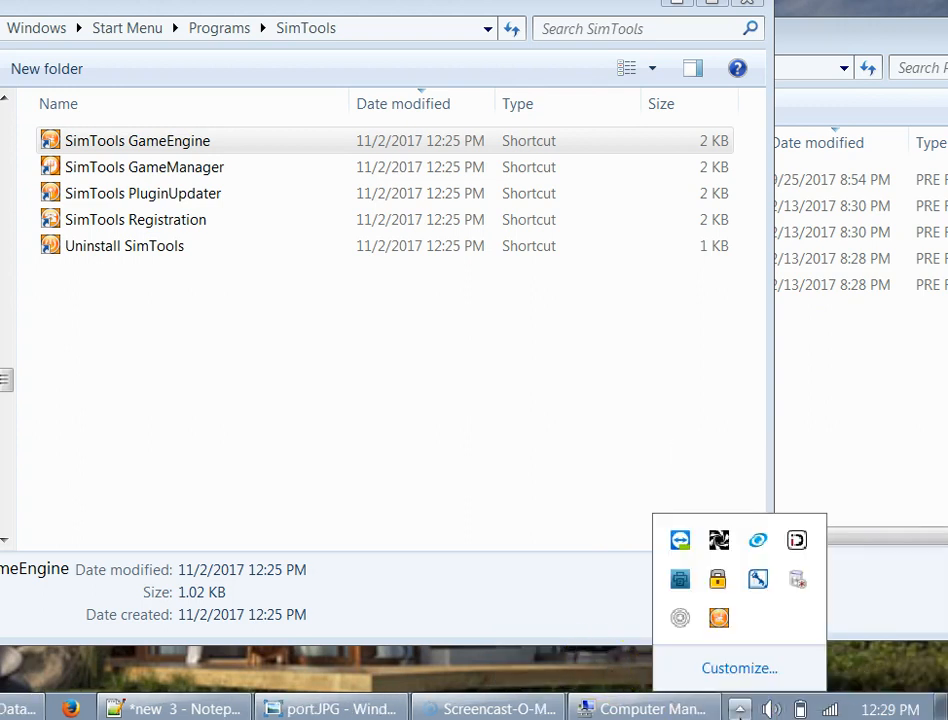
pyautogui.rightClick(717, 620)
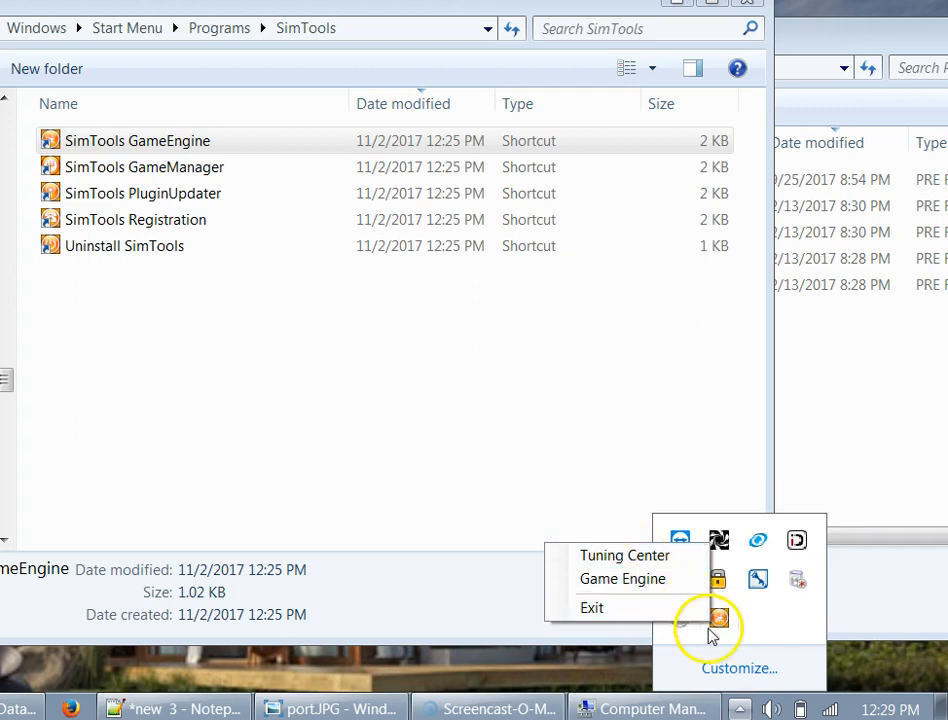
pyautogui.doubleClick(722, 624)
pyautogui.moveTo(162, 140); pyautogui.dragTo(285, 116)
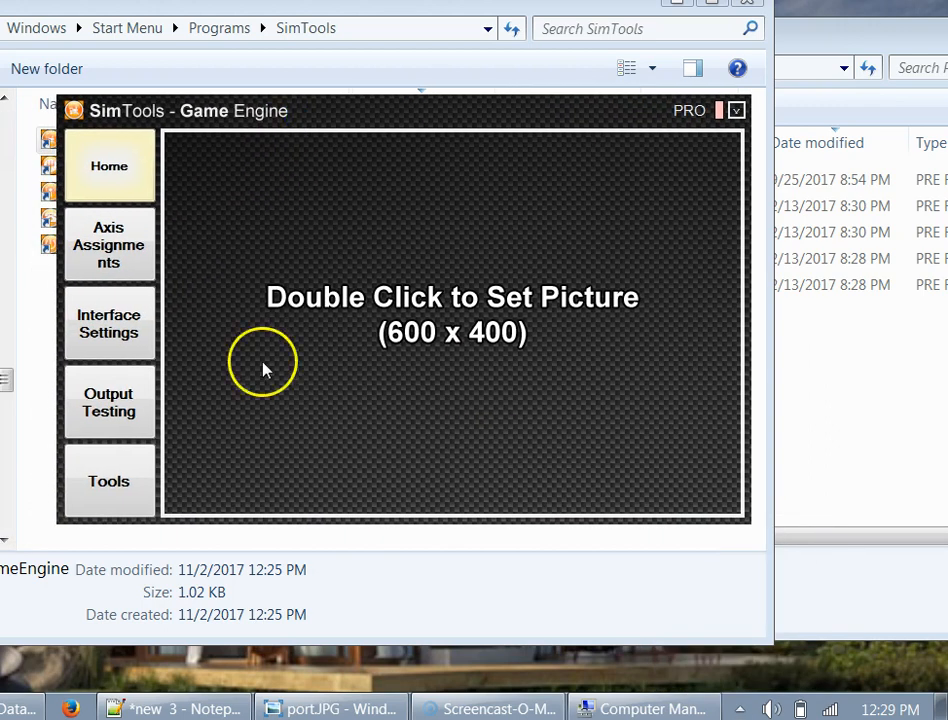
# - Open the Game Engine Tools page and select the five .pre files in the extracted Presets folder
pyautogui.click(108, 488)
pyautogui.moveTo(329, 108); pyautogui.dragTo(317, 74)
pyautogui.click(844, 410)
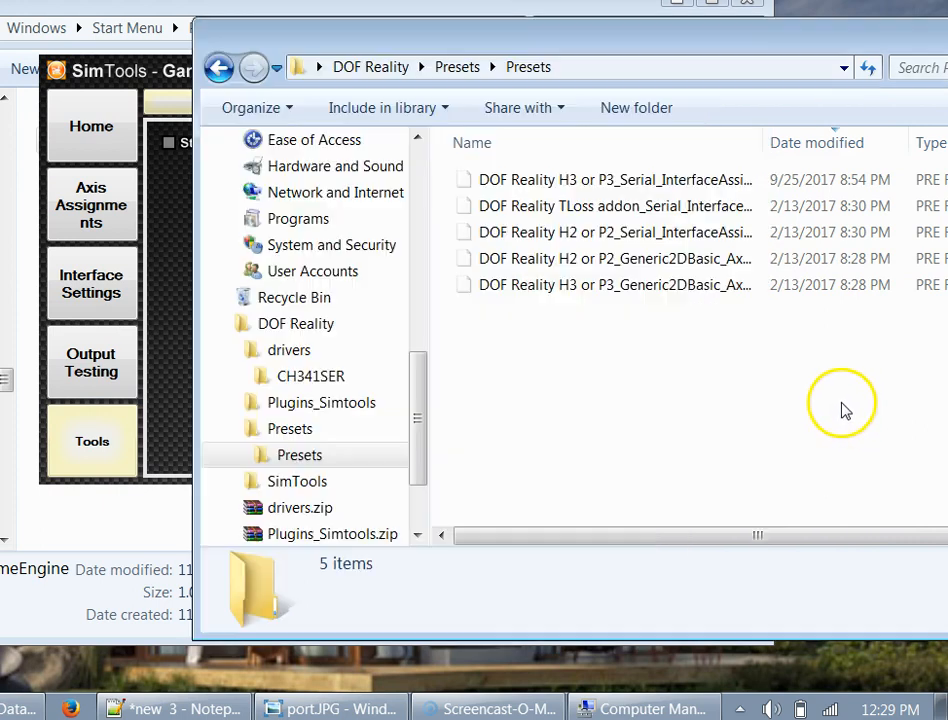
pyautogui.moveTo(491, 38); pyautogui.dragTo(710, 201)
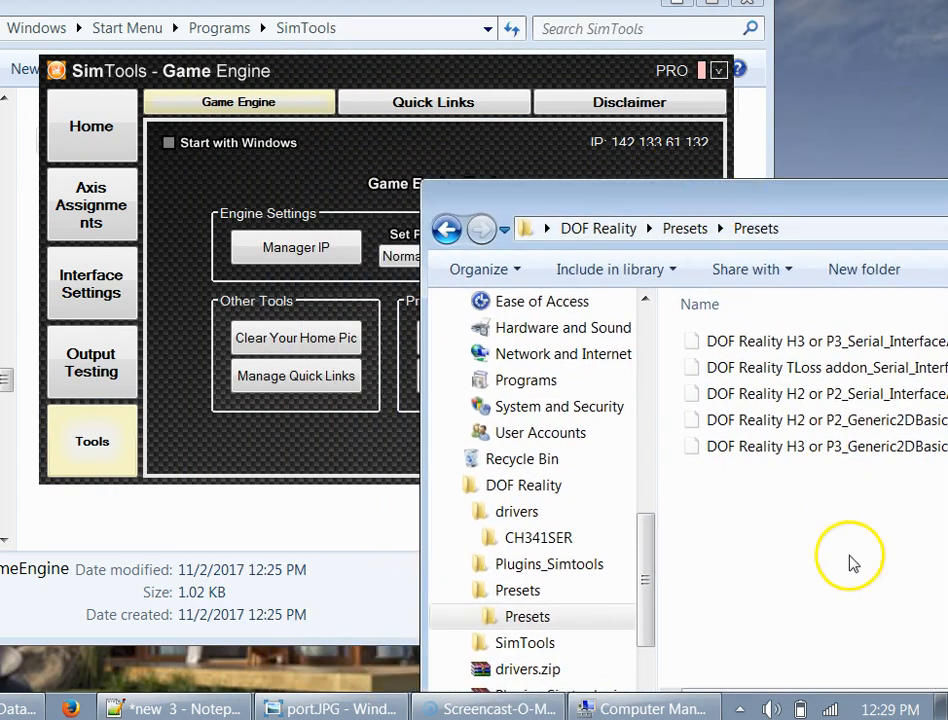
pyautogui.moveTo(840, 550); pyautogui.dragTo(714, 333)
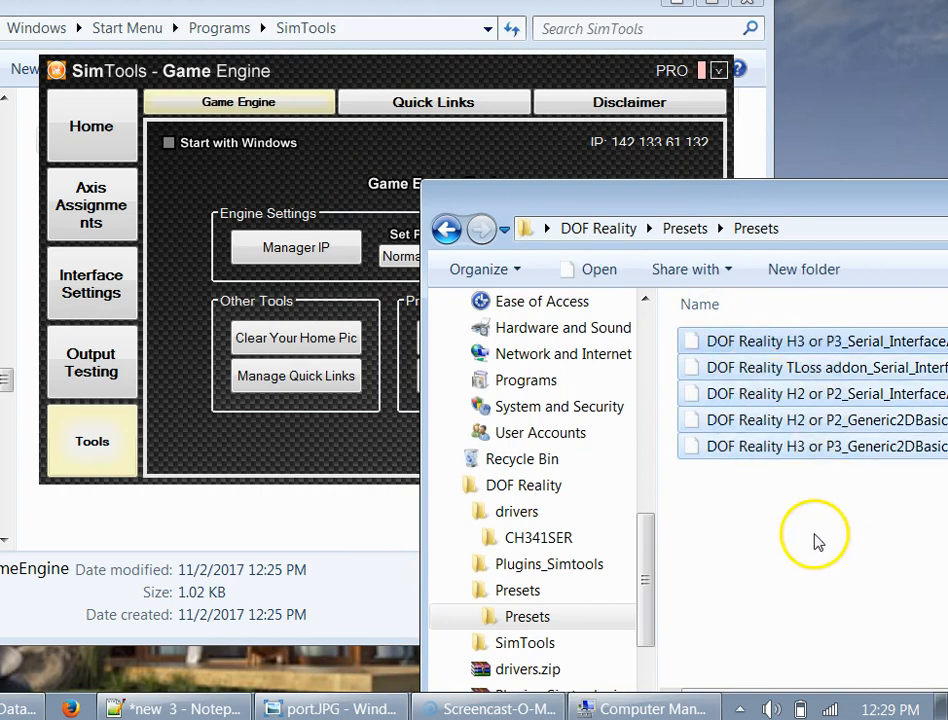
pyautogui.moveTo(840, 530); pyautogui.dragTo(704, 348)
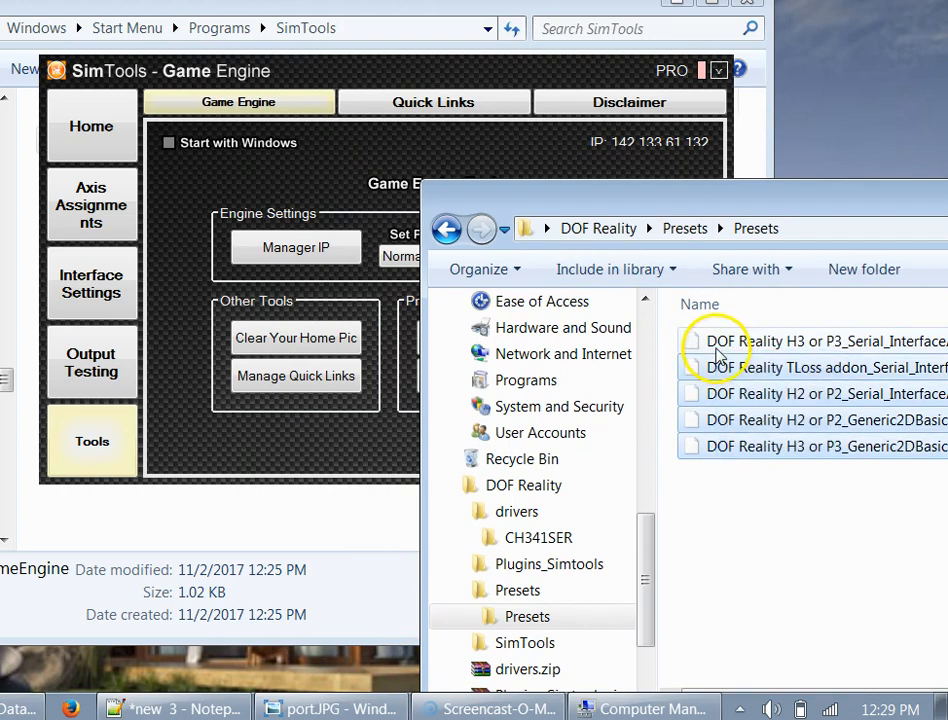
pyautogui.moveTo(814, 539); pyautogui.dragTo(720, 334)
pyautogui.moveTo(670, 203); pyautogui.dragTo(798, 123)
pyautogui.moveTo(740, 130); pyautogui.dragTo(777, 96)
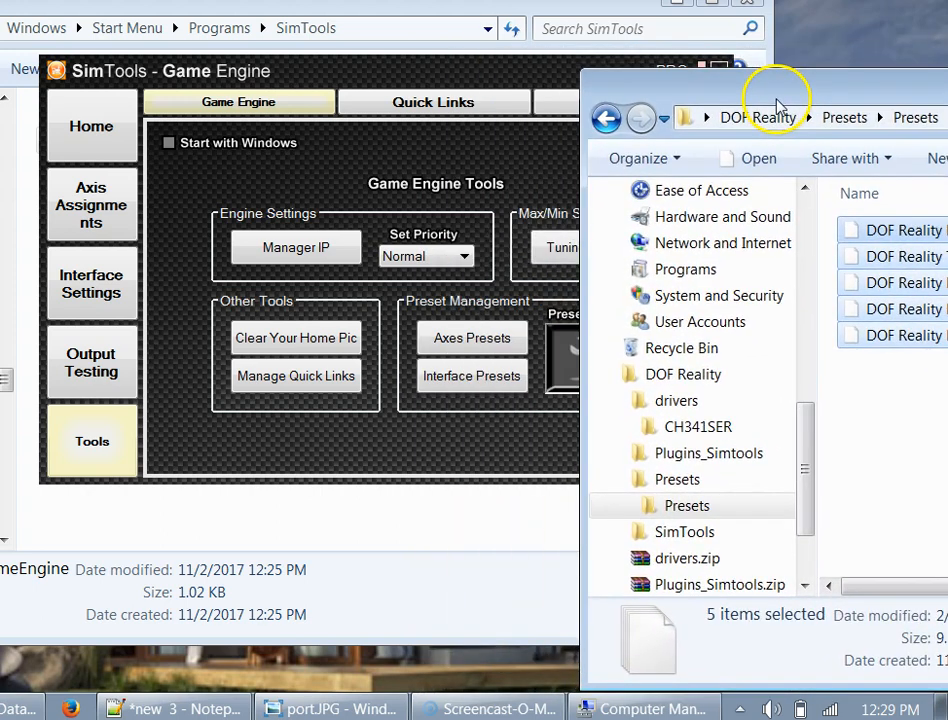
# - Drop the five preset files onto the Preset Installer and confirm each installed preset
pyautogui.moveTo(903, 284); pyautogui.dragTo(570, 372)
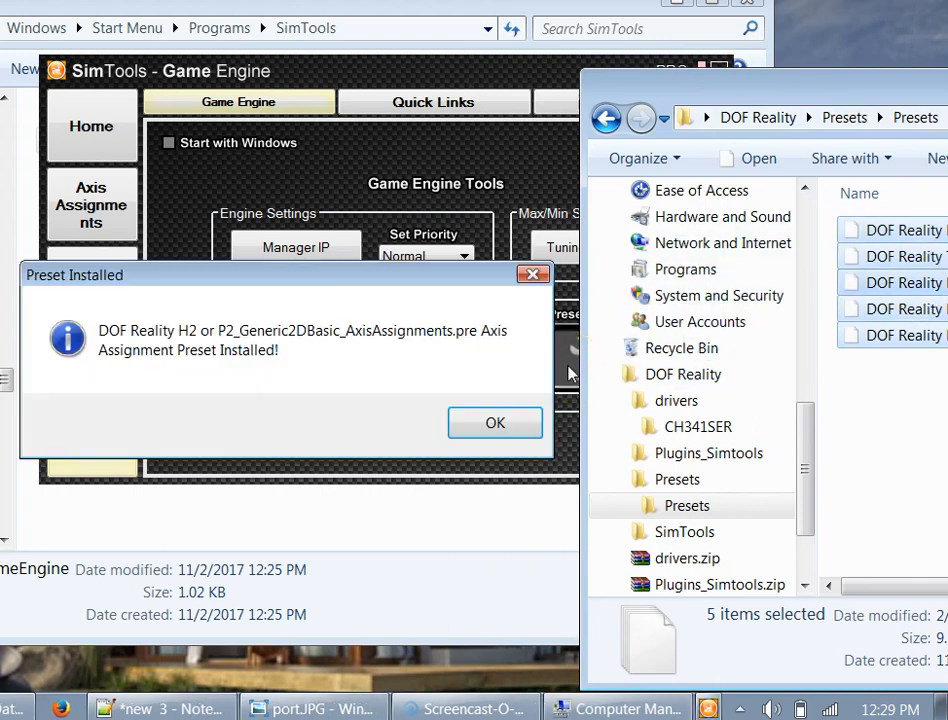
pyautogui.click(489, 424)
pyautogui.click(493, 428)
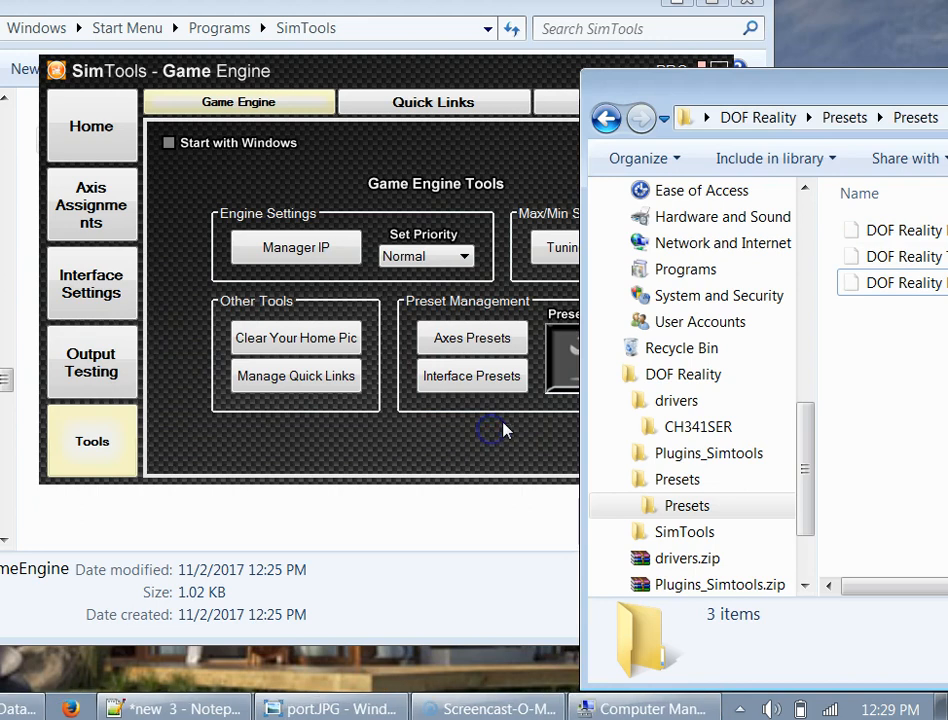
pyautogui.click(529, 451)
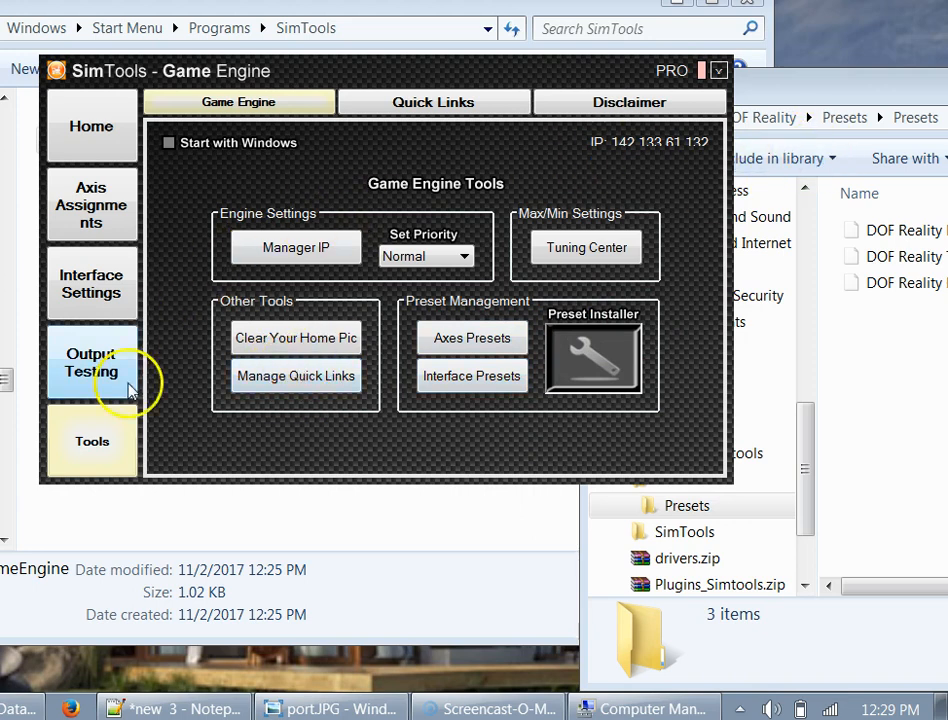
# - Set Interface1 to Serial and load the DOF Reality H2 or P2 interface preset
pyautogui.click(92, 294)
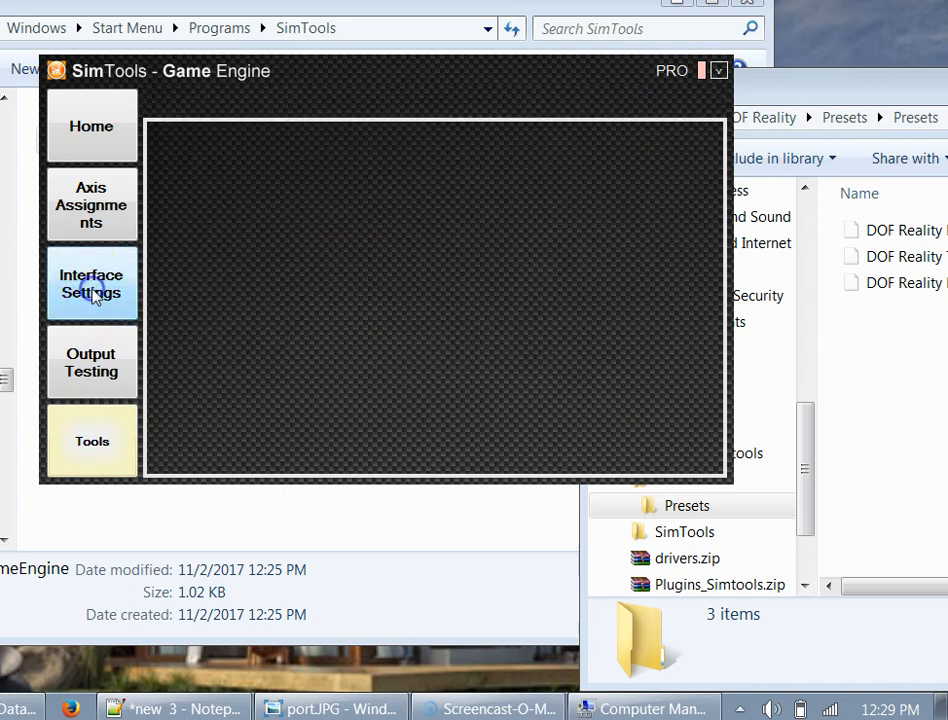
pyautogui.click(680, 174)
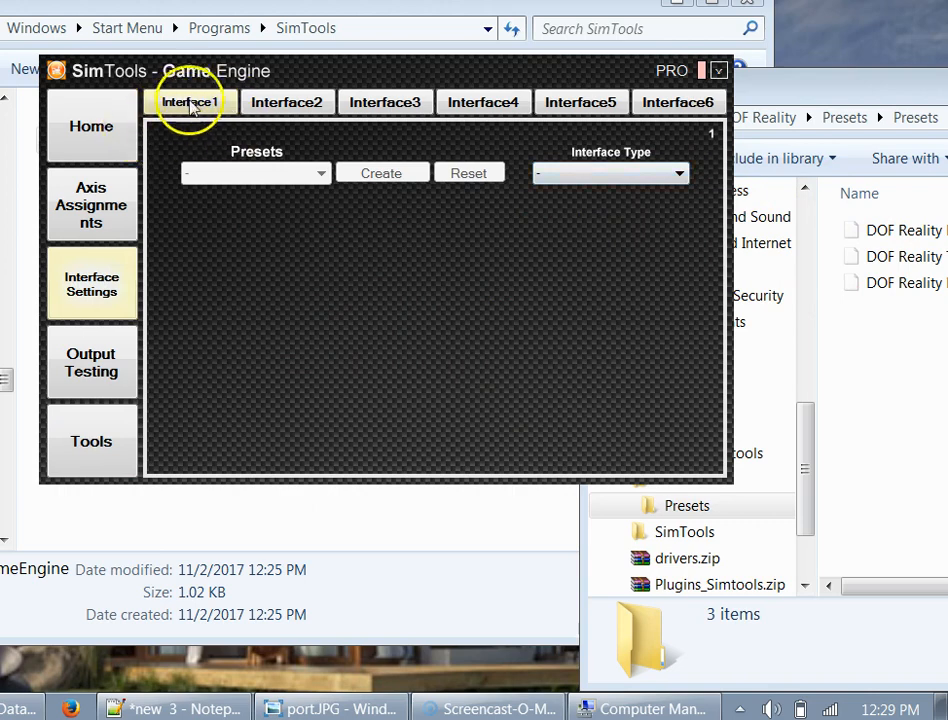
pyautogui.click(679, 174)
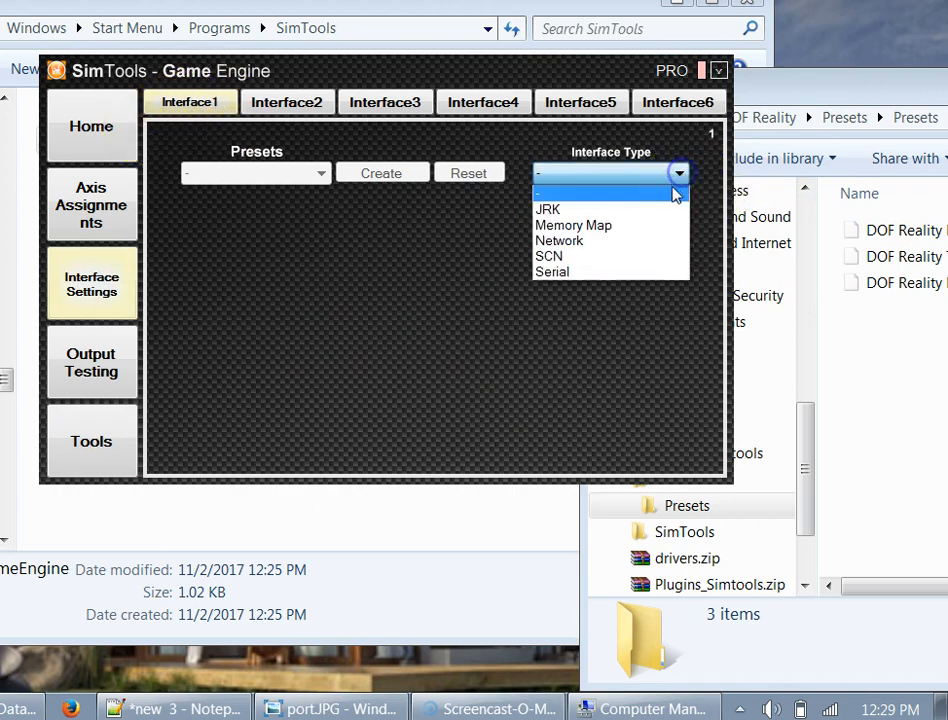
pyautogui.click(555, 274)
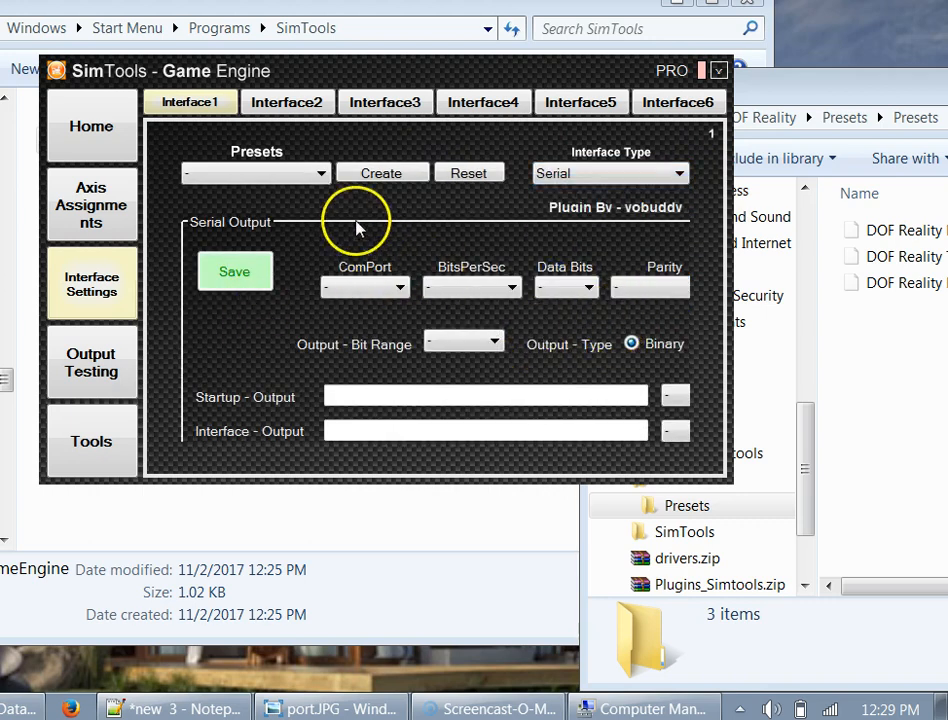
pyautogui.click(312, 186)
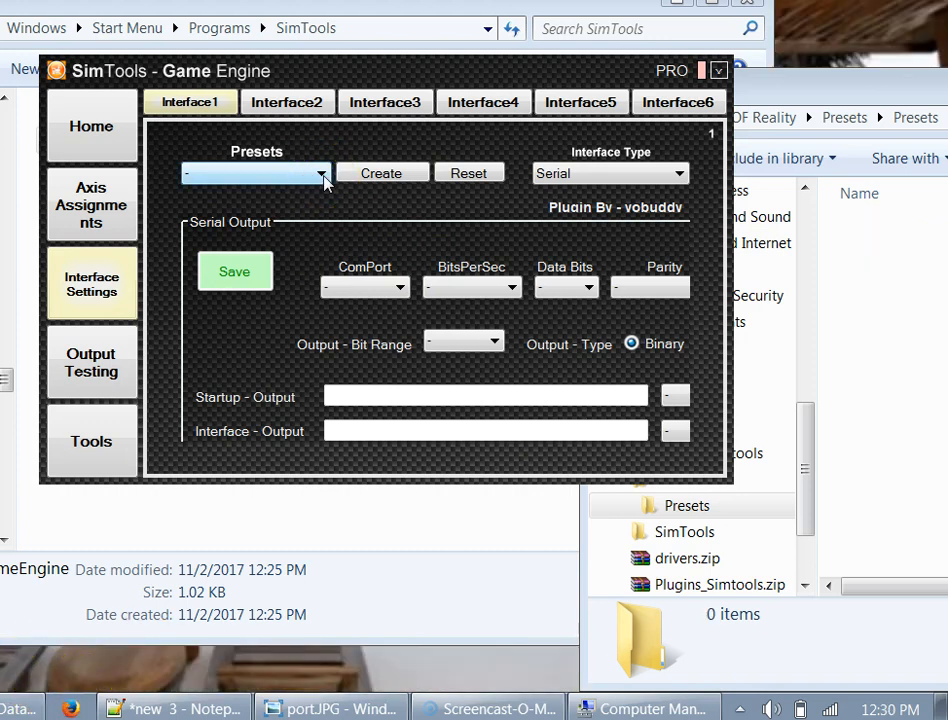
pyautogui.click(322, 175)
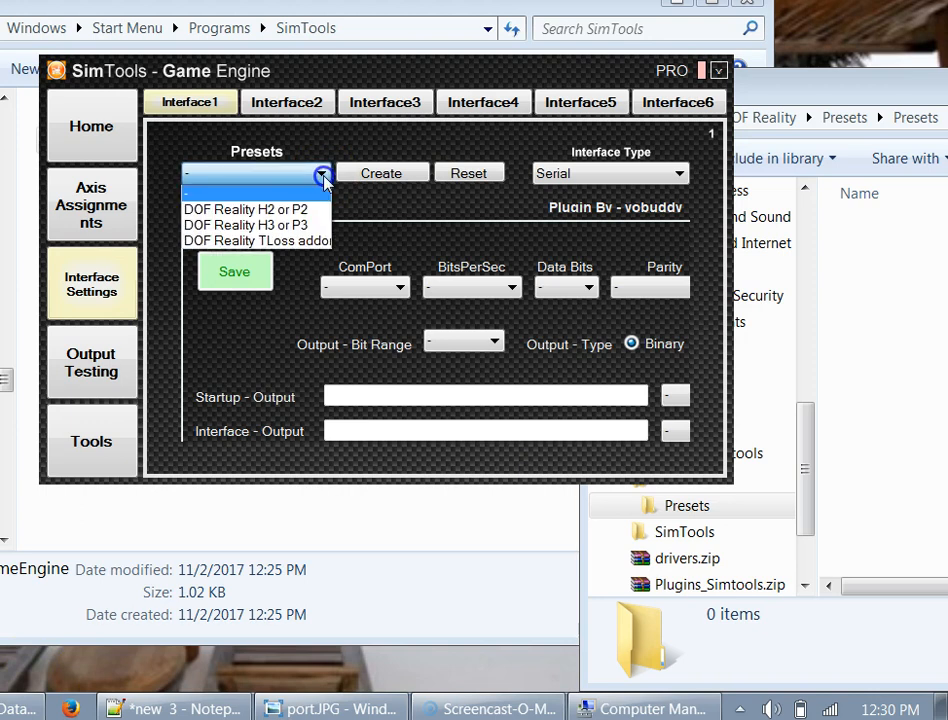
pyautogui.click(273, 229)
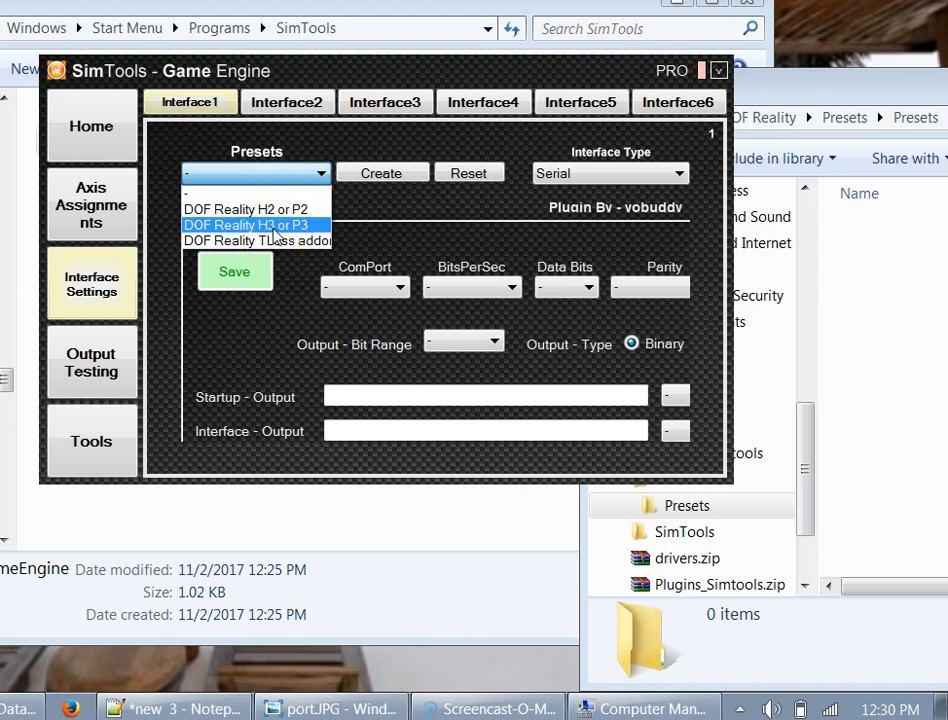
pyautogui.click(272, 232)
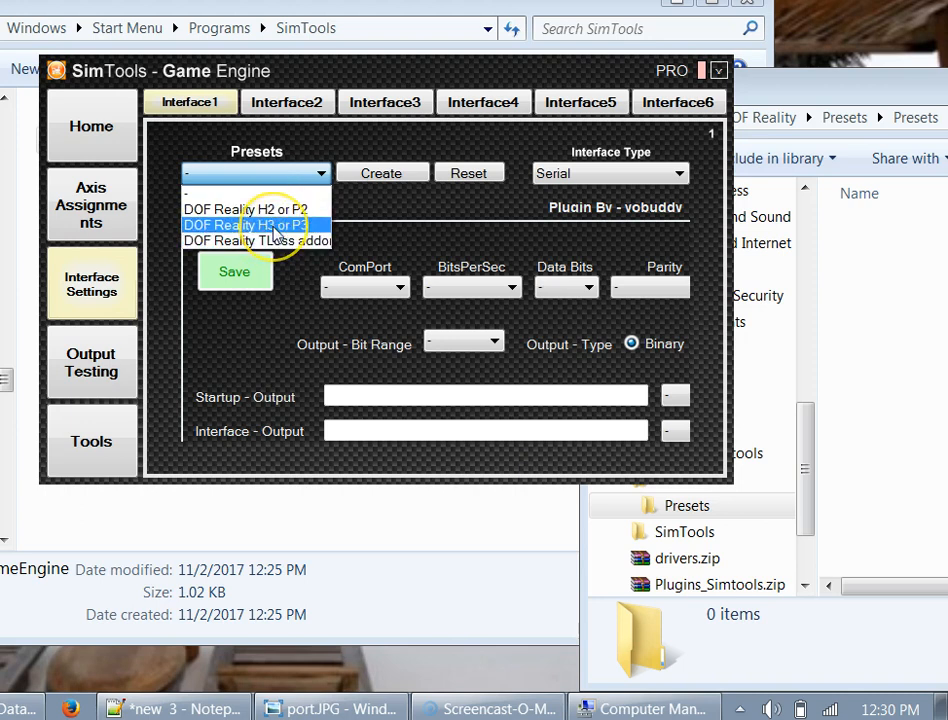
pyautogui.click(421, 423)
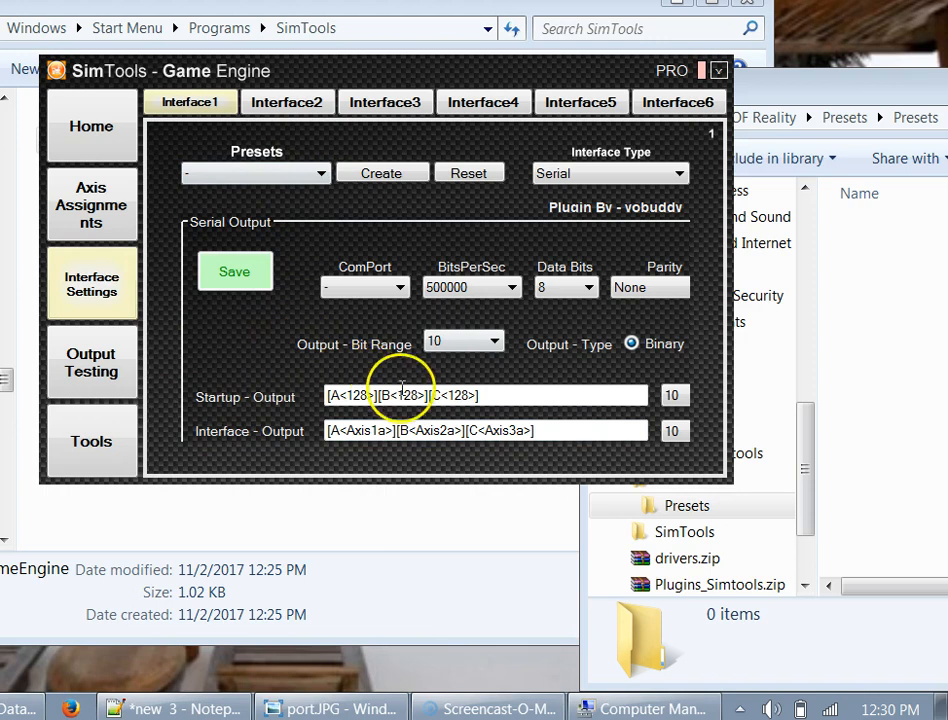
pyautogui.click(455, 343)
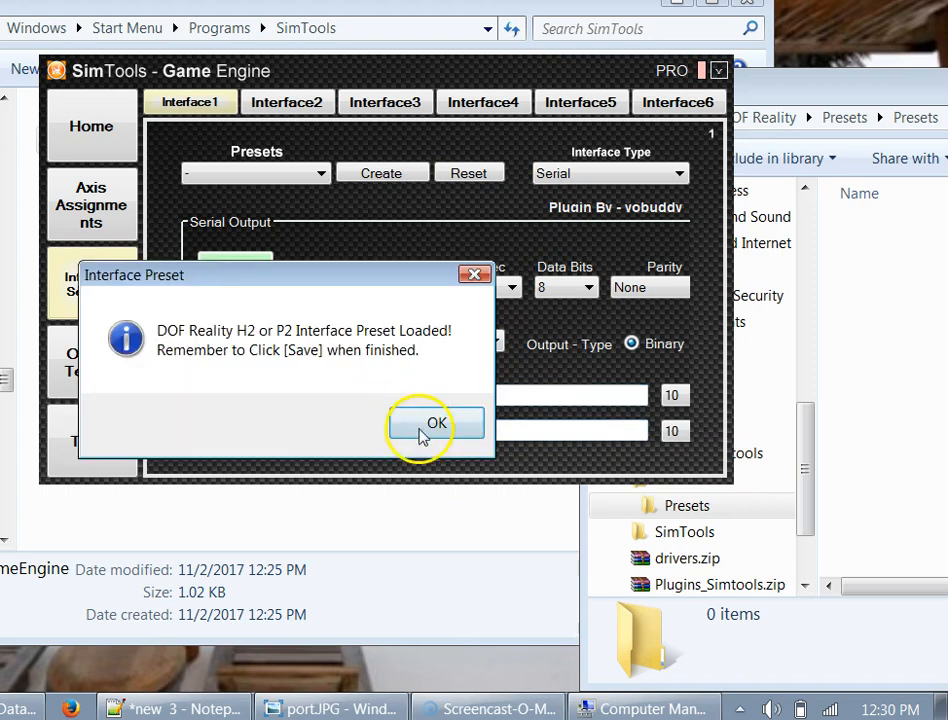
pyautogui.click(430, 424)
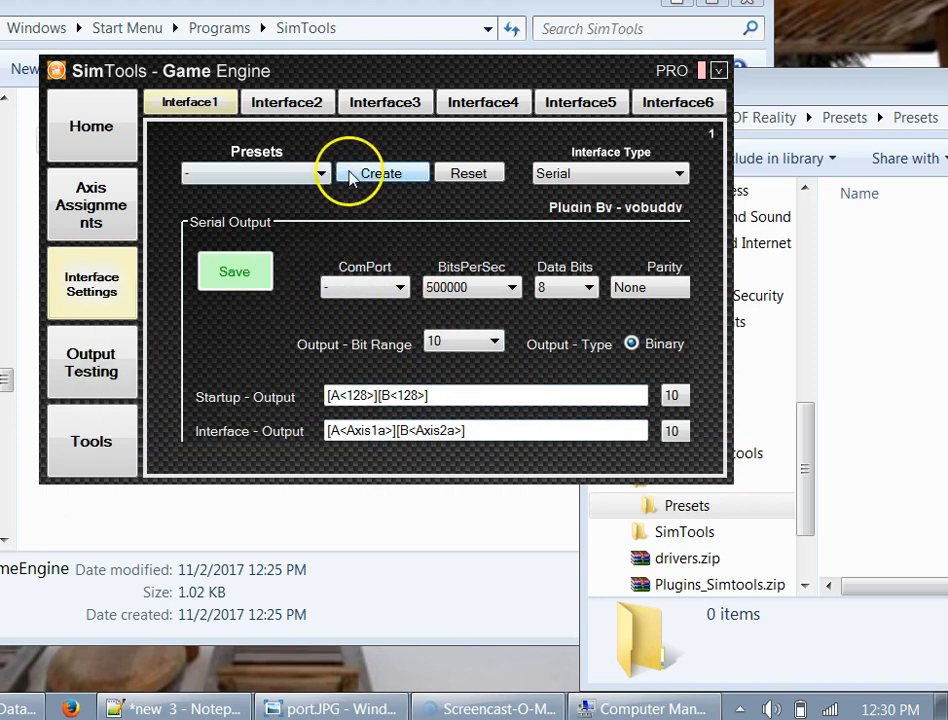
# - Set the ComPort to COM3, checked against Device Manager, and save the interface settings
pyautogui.click(395, 288)
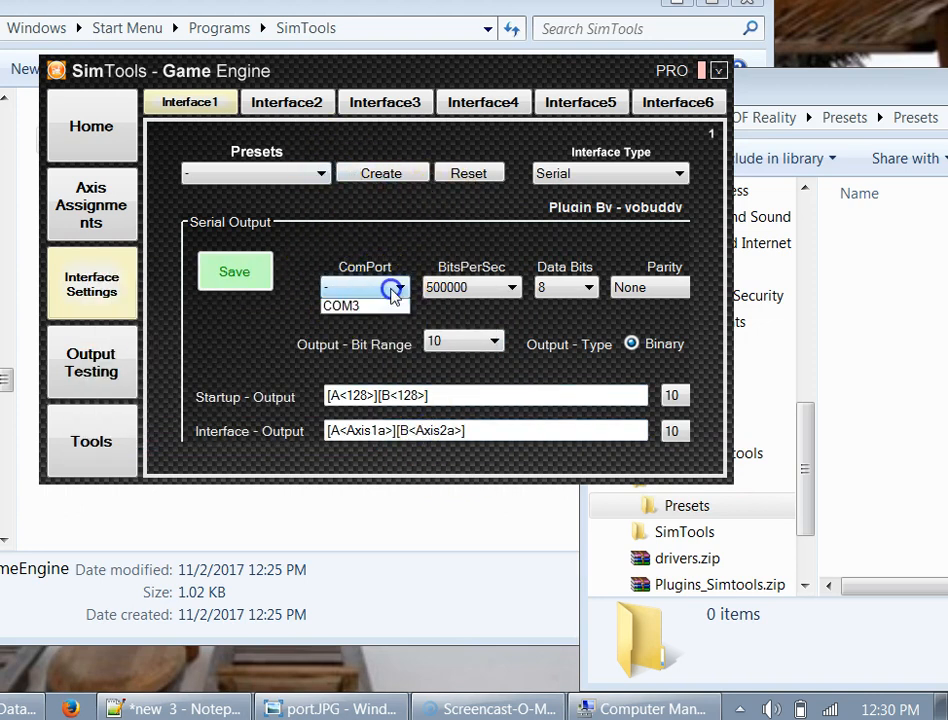
pyautogui.click(350, 324)
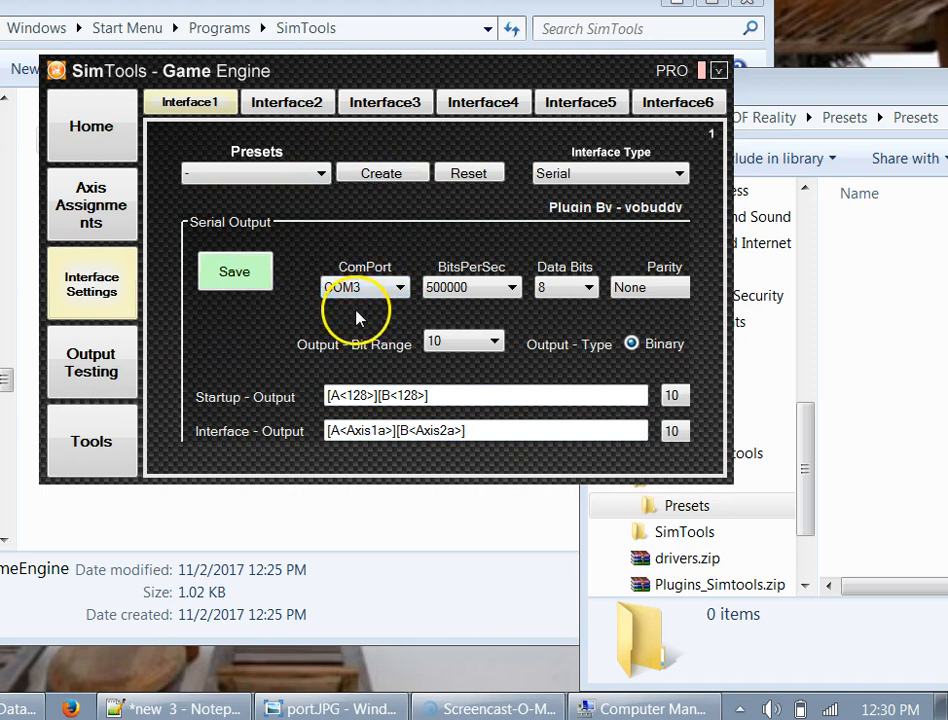
pyautogui.click(317, 704)
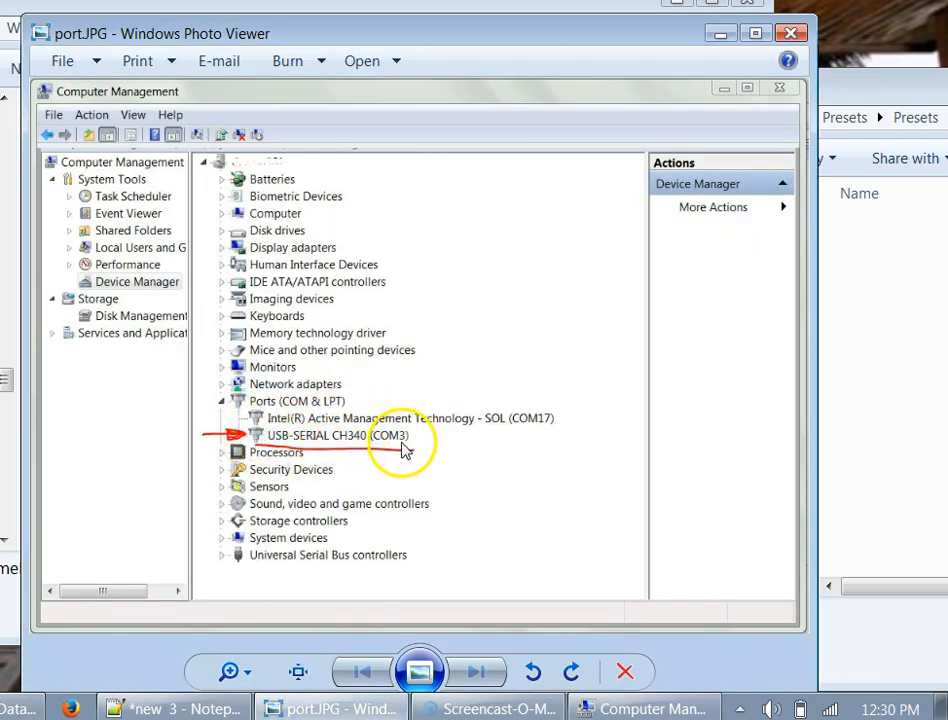
pyautogui.click(722, 38)
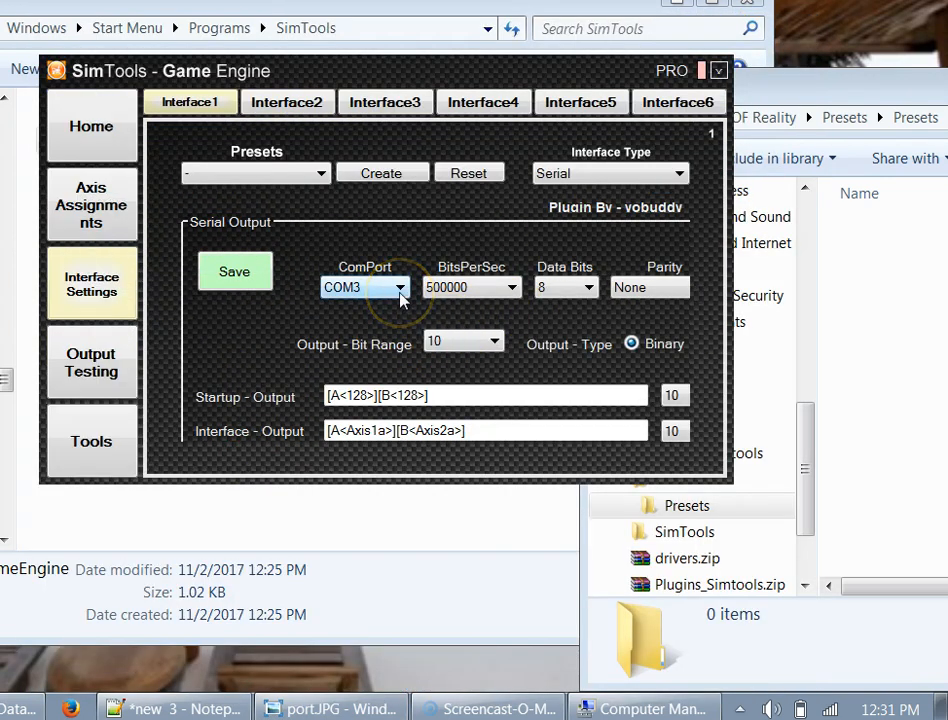
pyautogui.click(252, 272)
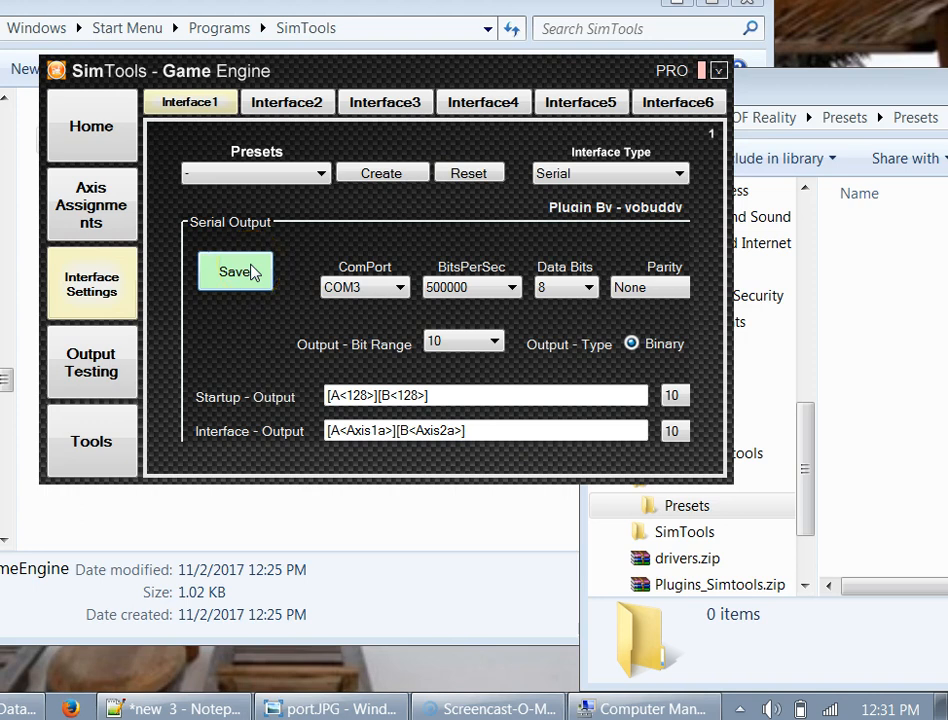
pyautogui.click(337, 419)
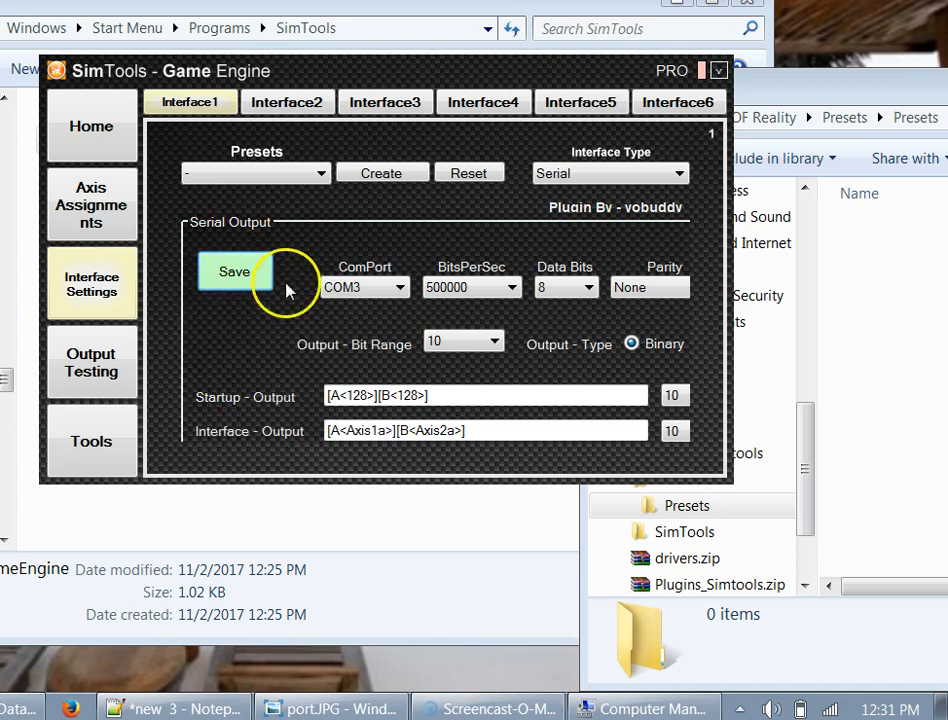
# - Set the axis type to Generic 2D Basic on the Axis Assignments page
pyautogui.click(113, 216)
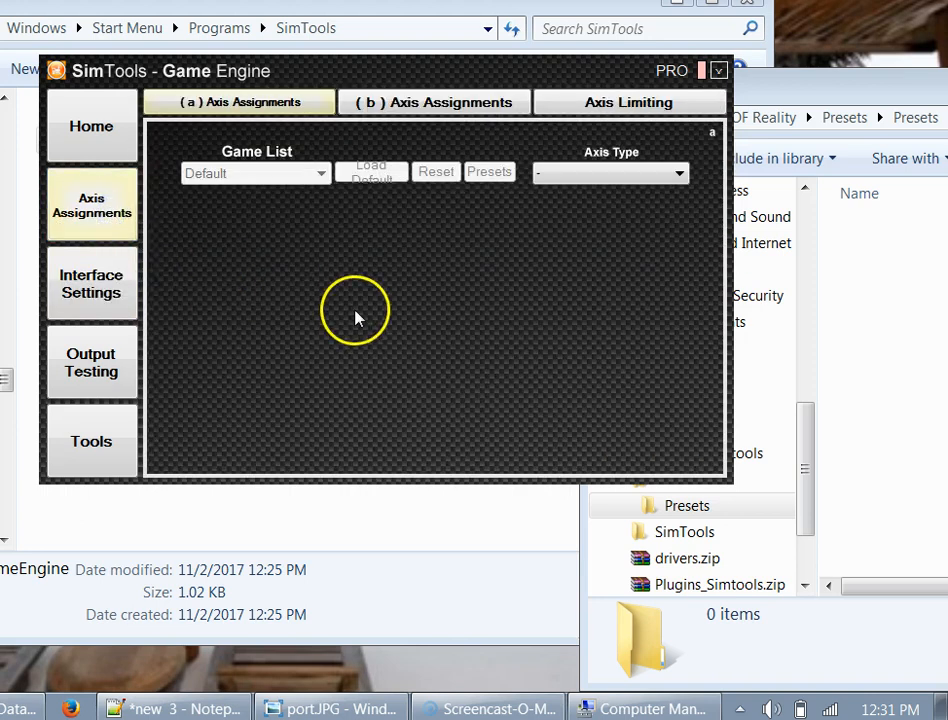
pyautogui.click(655, 178)
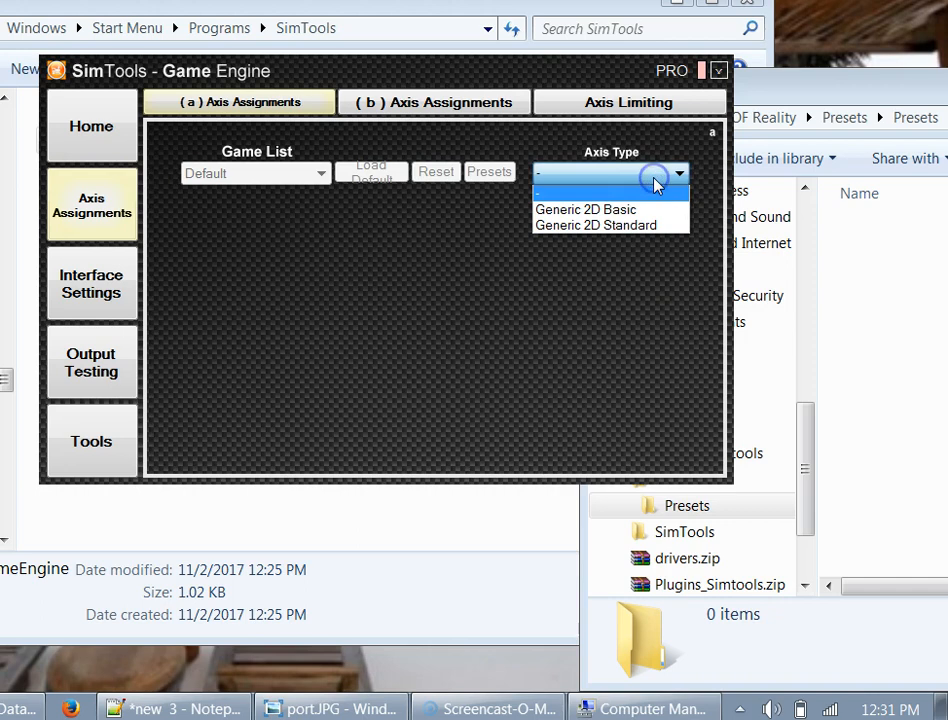
pyautogui.click(626, 211)
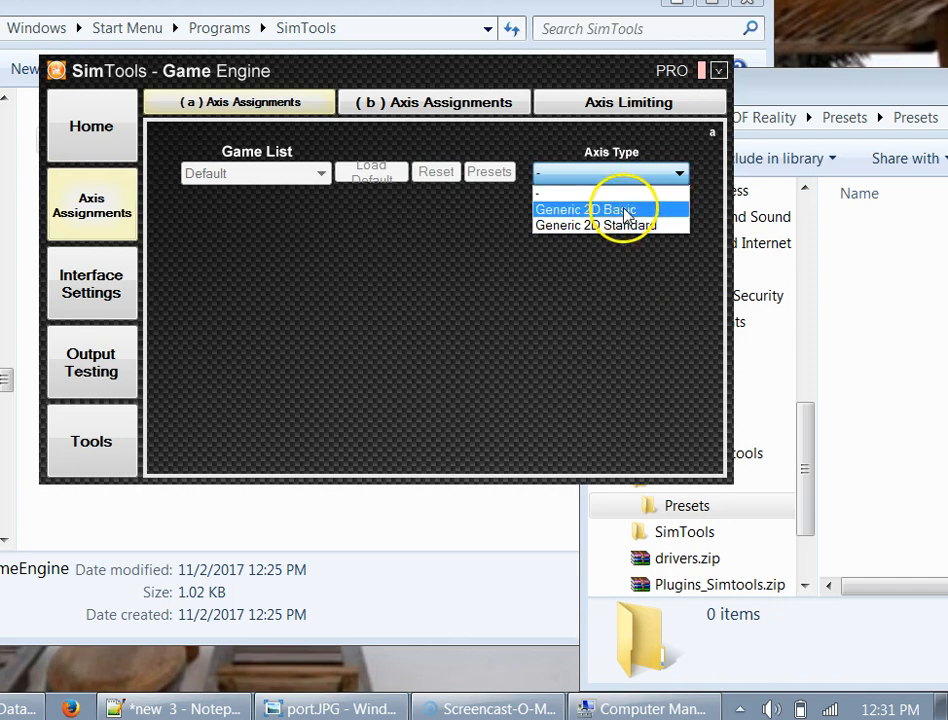
pyautogui.click(626, 211)
pyautogui.click(445, 285)
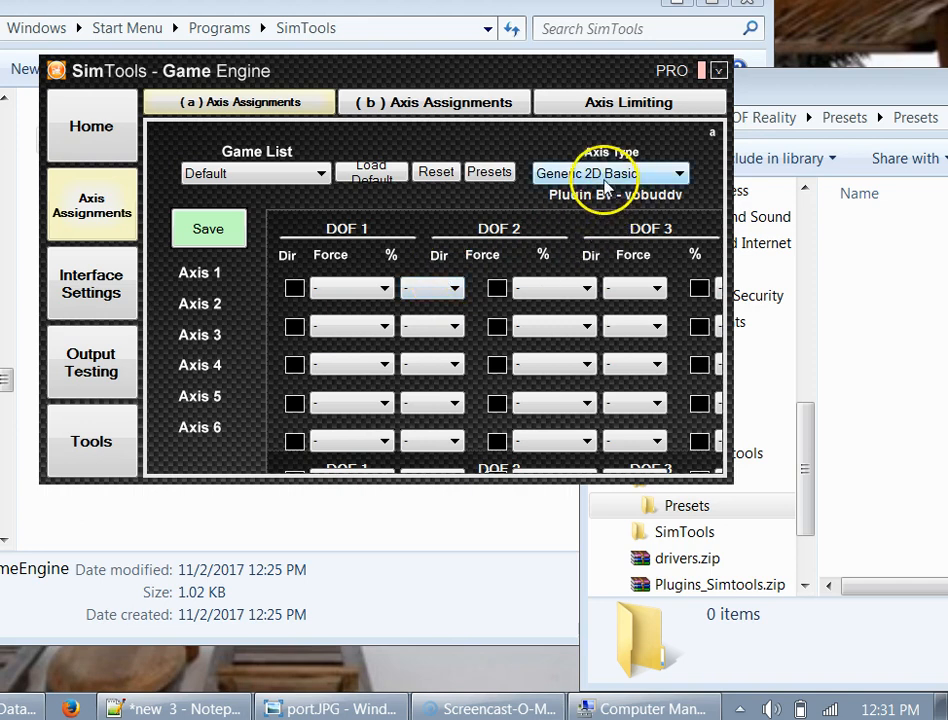
# - Load the DOF Reality H3 or P3 axis preset and save the assignments
pyautogui.click(490, 174)
pyautogui.click(248, 356)
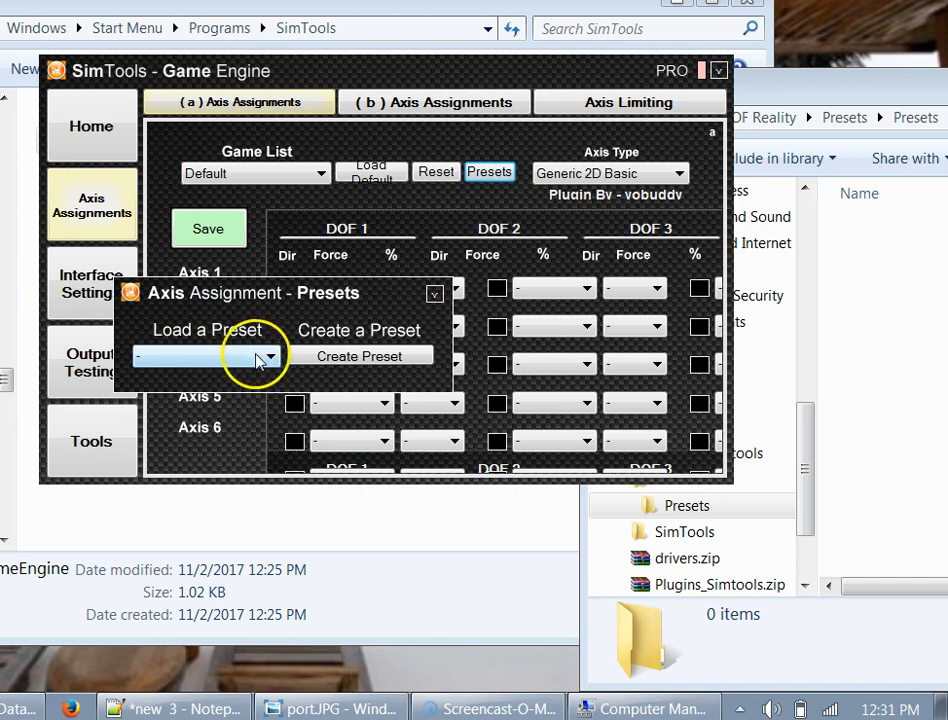
pyautogui.click(268, 358)
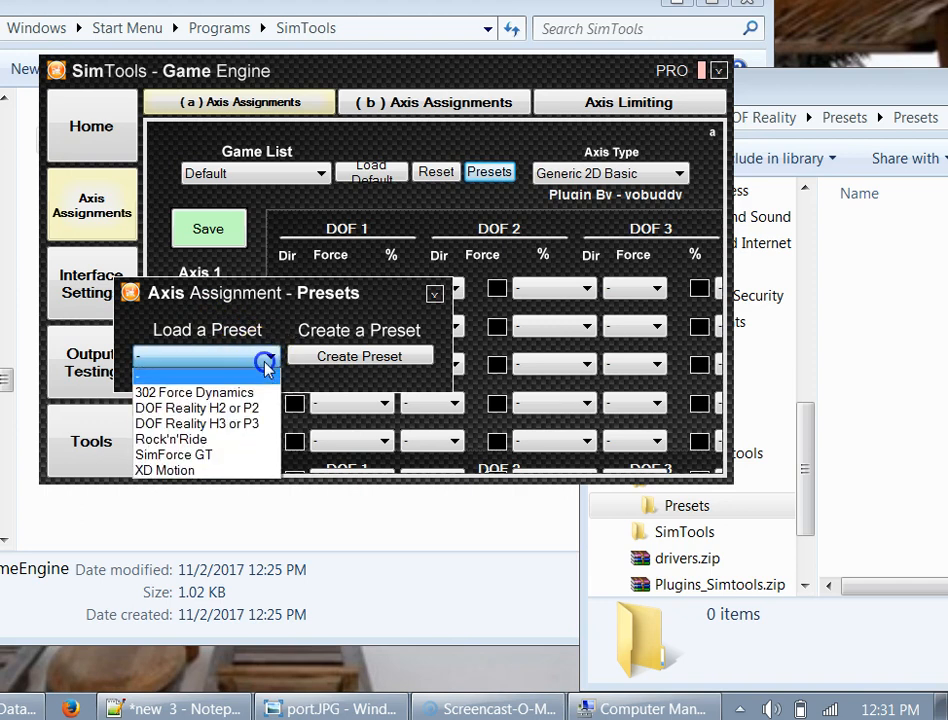
pyautogui.click(245, 427)
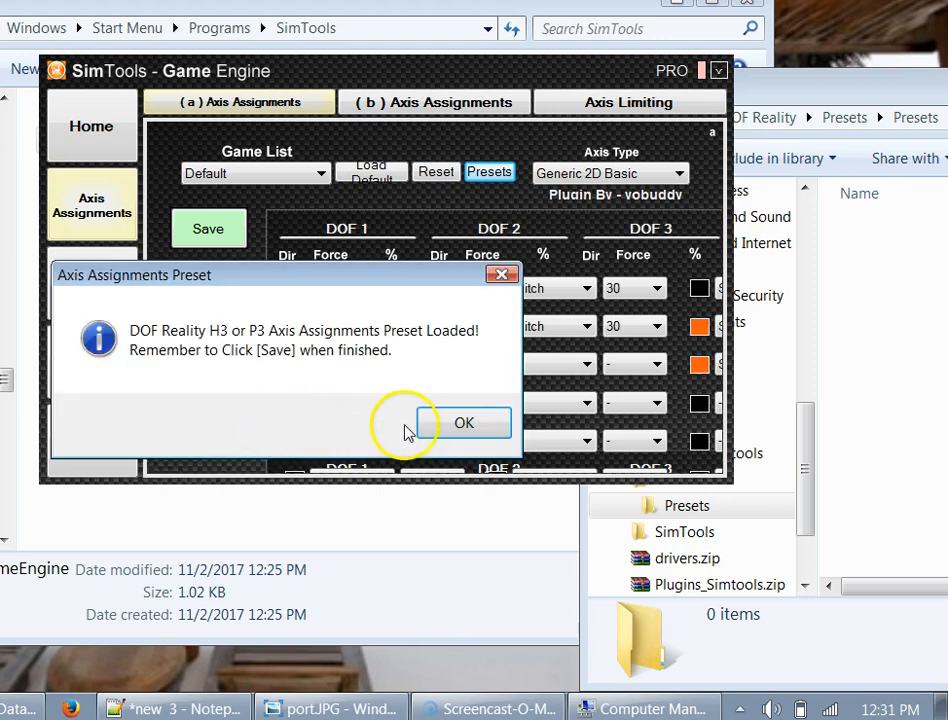
pyautogui.click(447, 434)
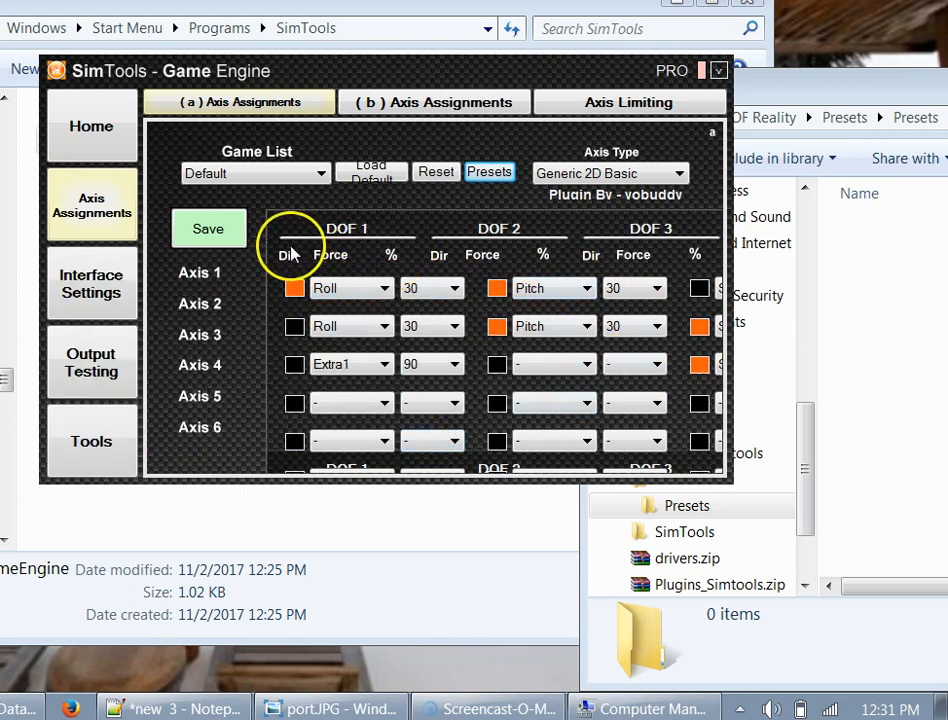
pyautogui.click(218, 238)
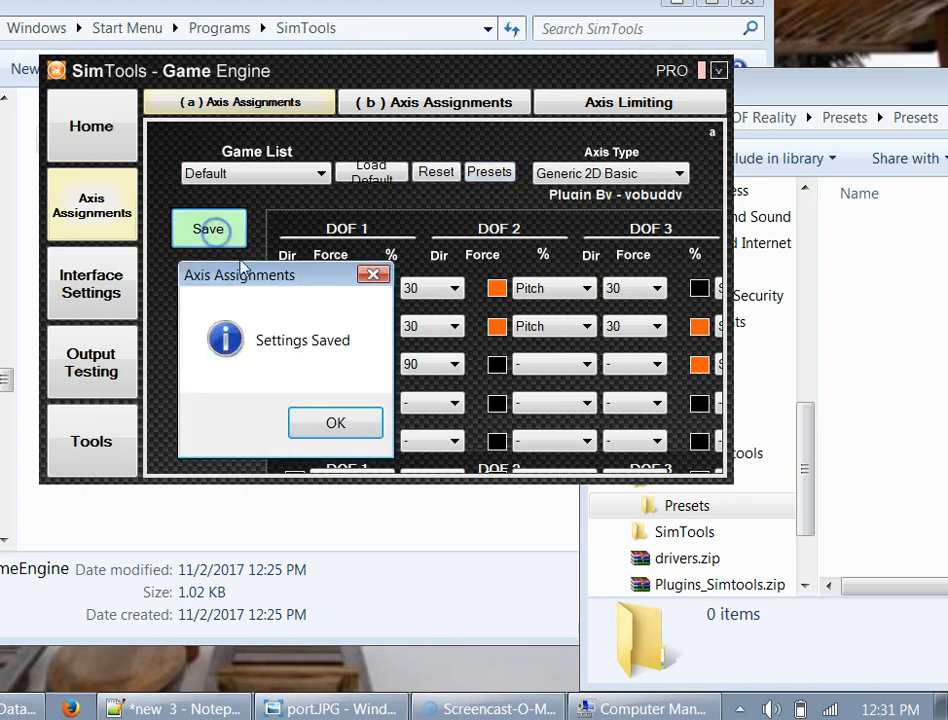
pyautogui.click(336, 425)
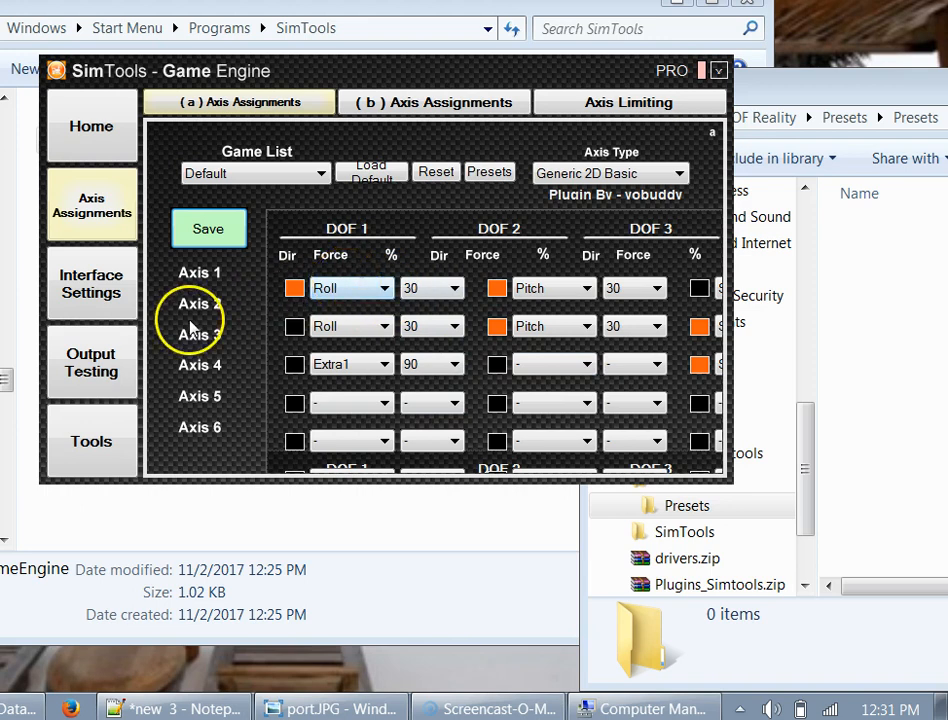
# - Turn on output testing, move the Roll, Pitch and Sway sliders, then turn testing off
pyautogui.click(115, 365)
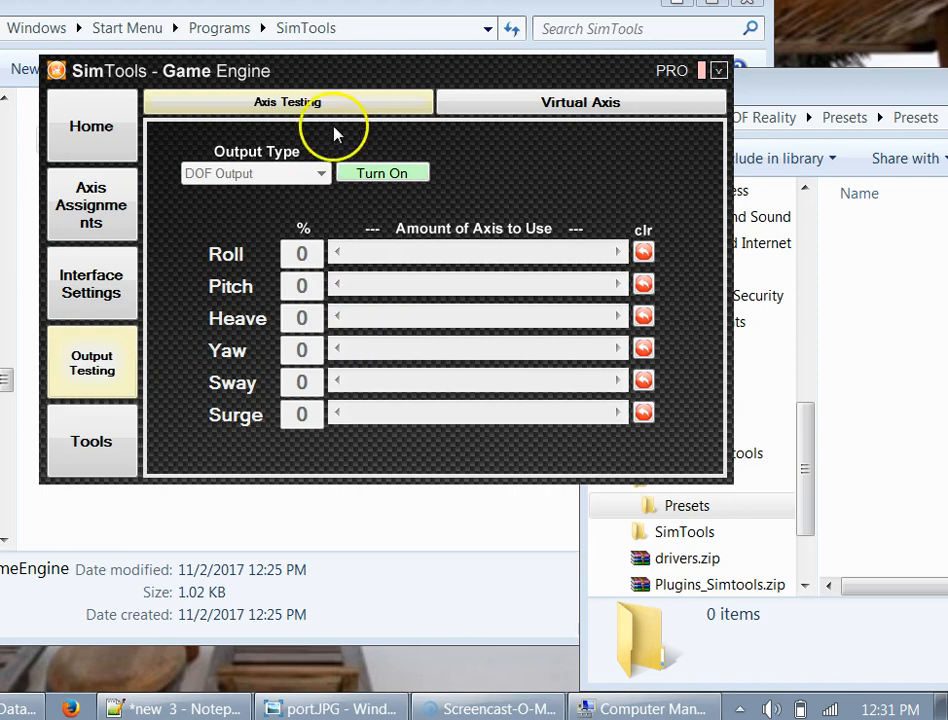
pyautogui.click(382, 174)
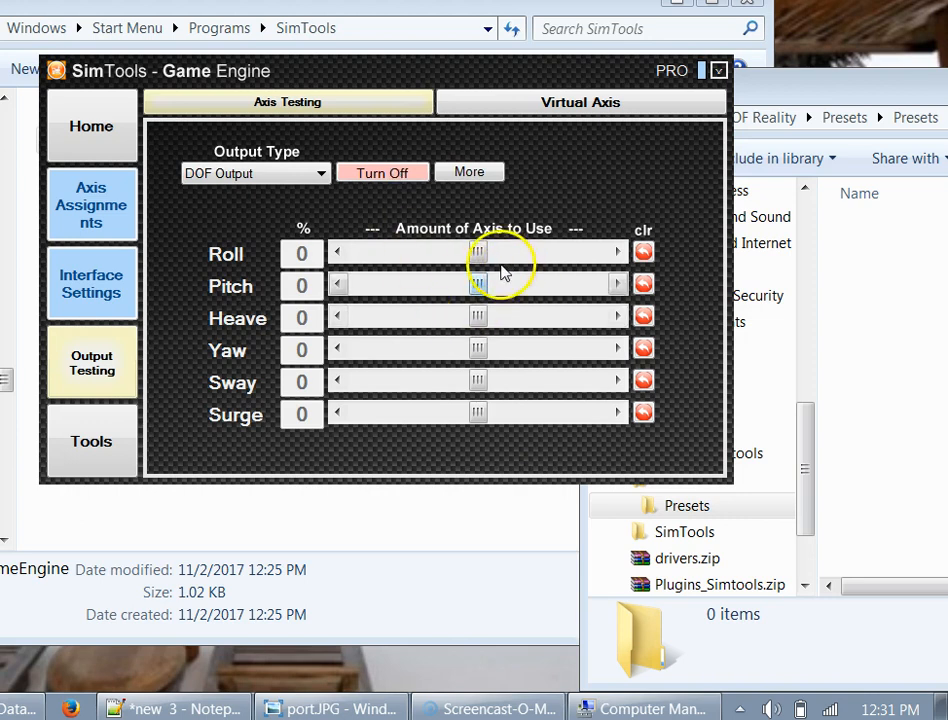
pyautogui.moveTo(478, 254)
pyautogui.mouseDown()
pyautogui.moveTo(430, 254)
pyautogui.moveTo(550, 264)
pyautogui.moveTo(490, 258)
pyautogui.mouseUp()
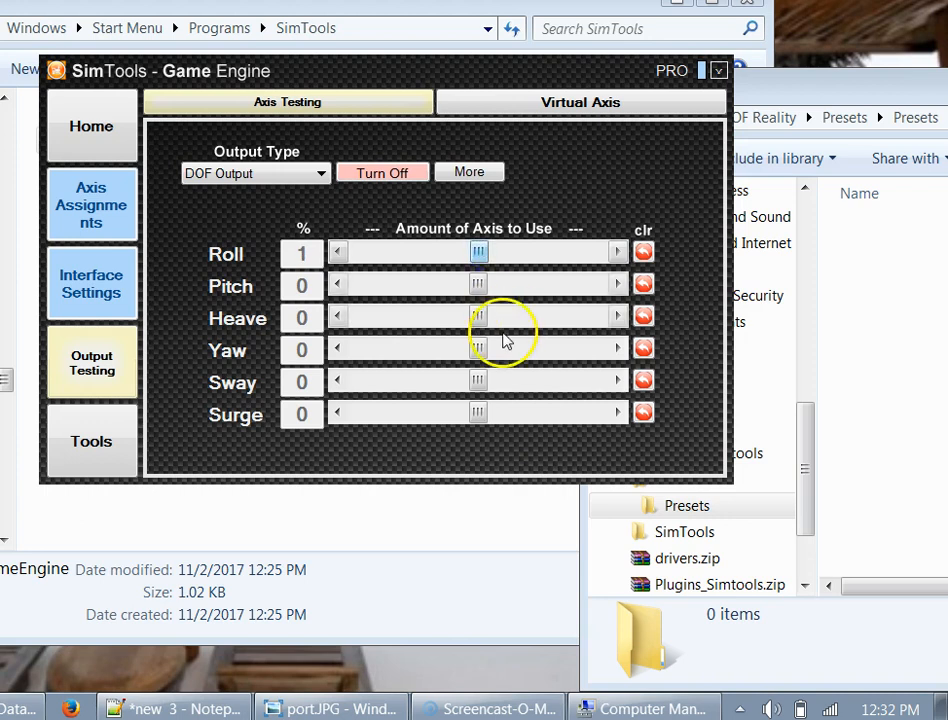
pyautogui.moveTo(476, 286); pyautogui.dragTo(481, 314)
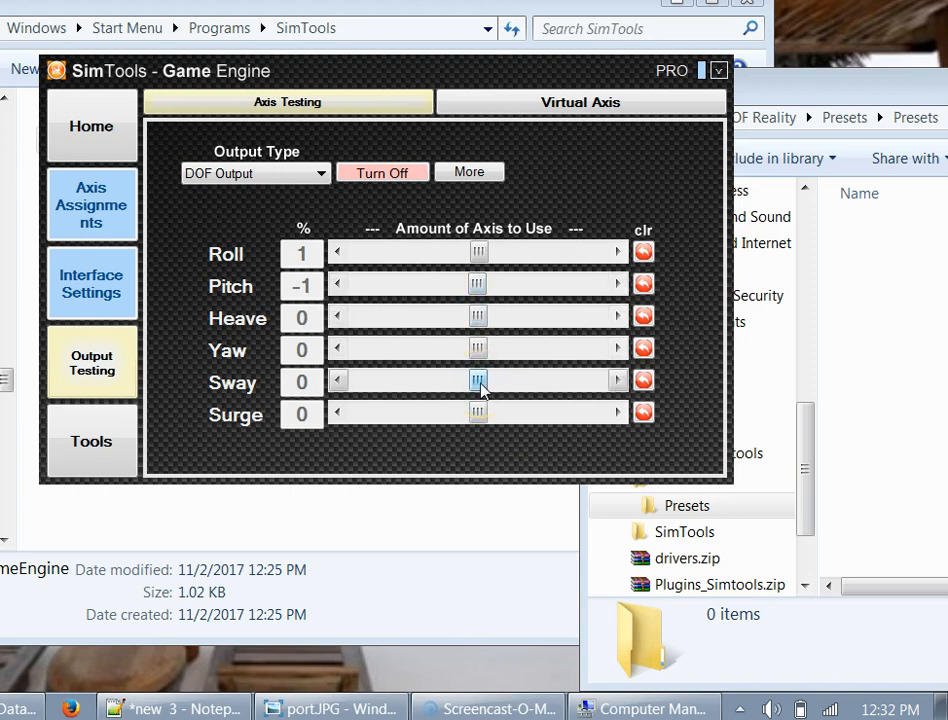
pyautogui.moveTo(481, 386)
pyautogui.mouseDown()
pyautogui.moveTo(430, 385)
pyautogui.moveTo(540, 405)
pyautogui.moveTo(477, 407)
pyautogui.moveTo(557, 415)
pyautogui.moveTo(481, 401)
pyautogui.mouseUp()
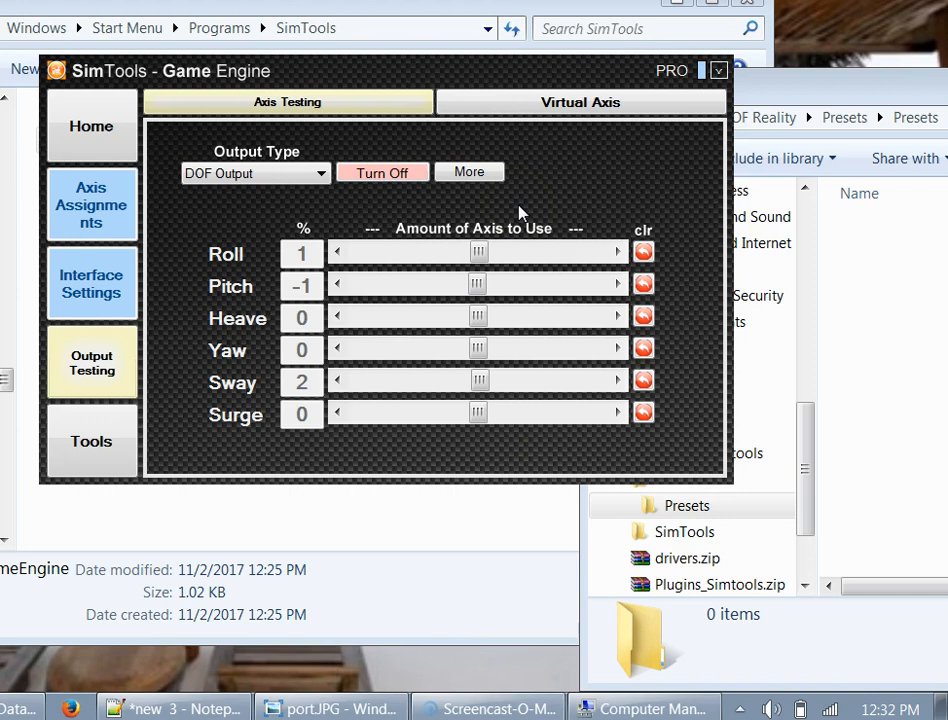
pyautogui.click(385, 175)
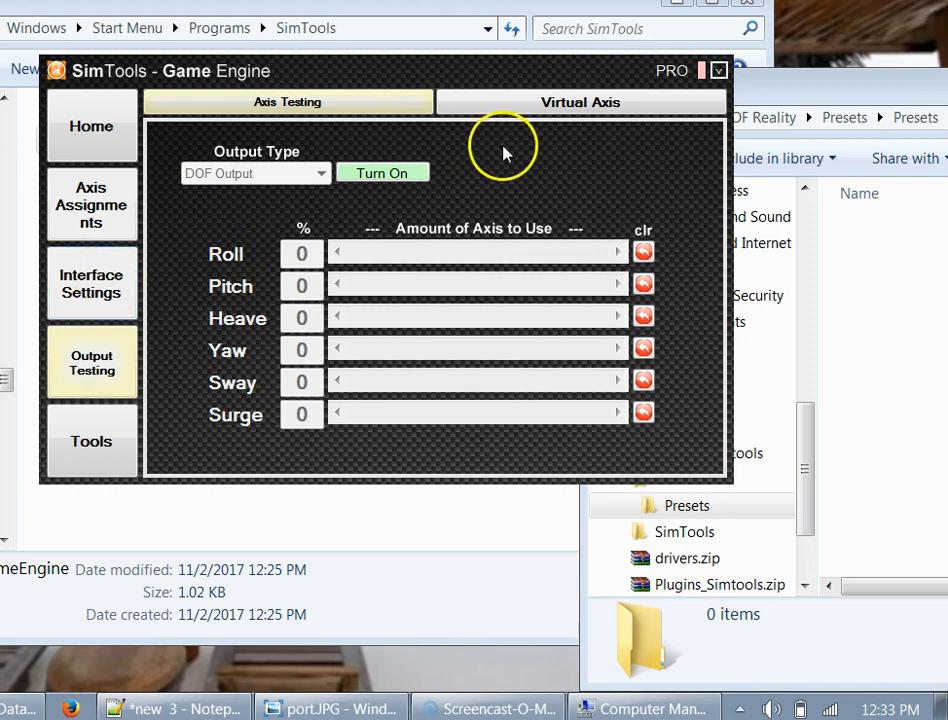
# - Close the Game Engine, launch the SimTools GameManager shortcut and restore its window from the tray
pyautogui.click(720, 70)
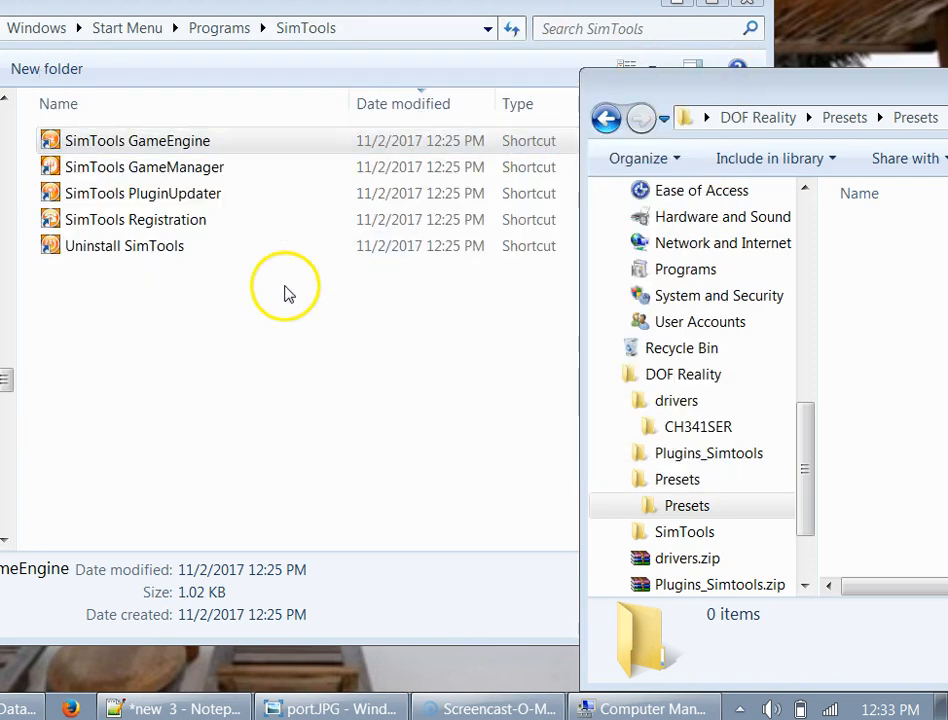
pyautogui.click(116, 170)
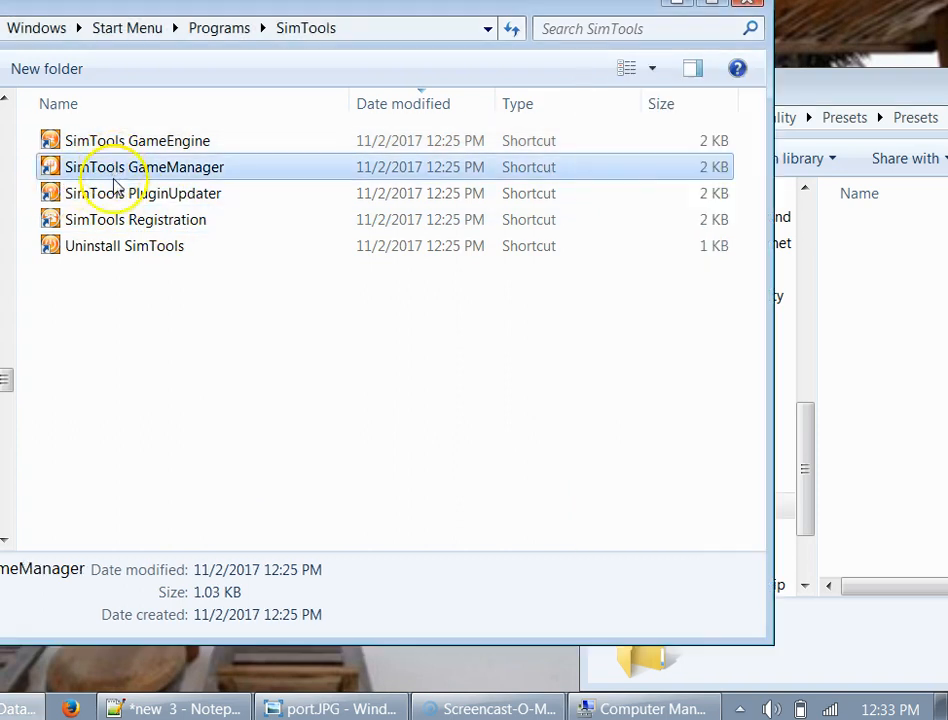
pyautogui.click(142, 193)
pyautogui.click(145, 172)
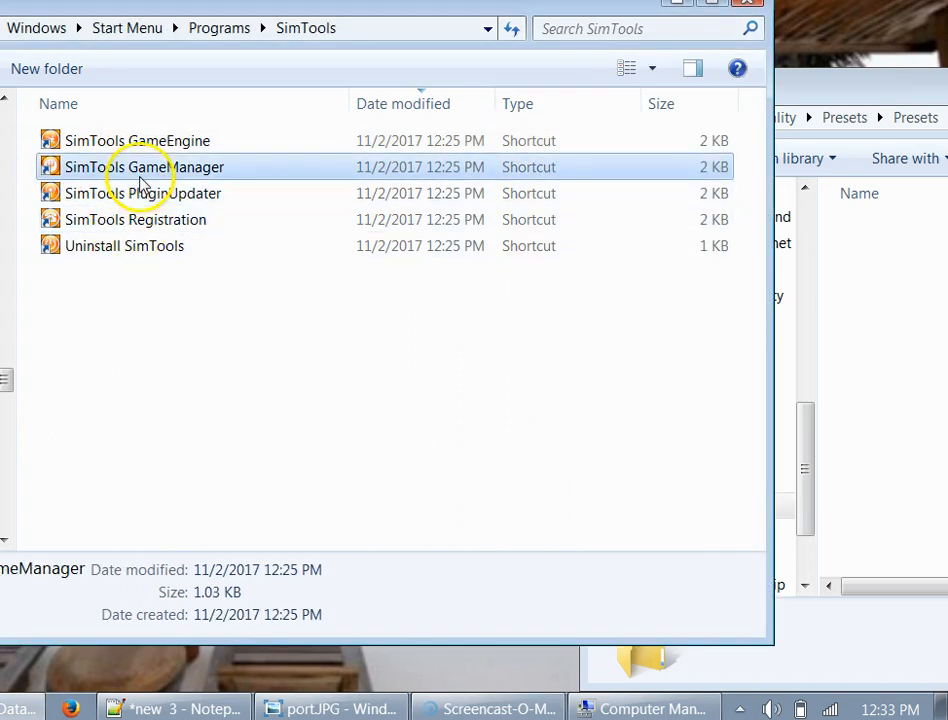
pyautogui.doubleClick(150, 172)
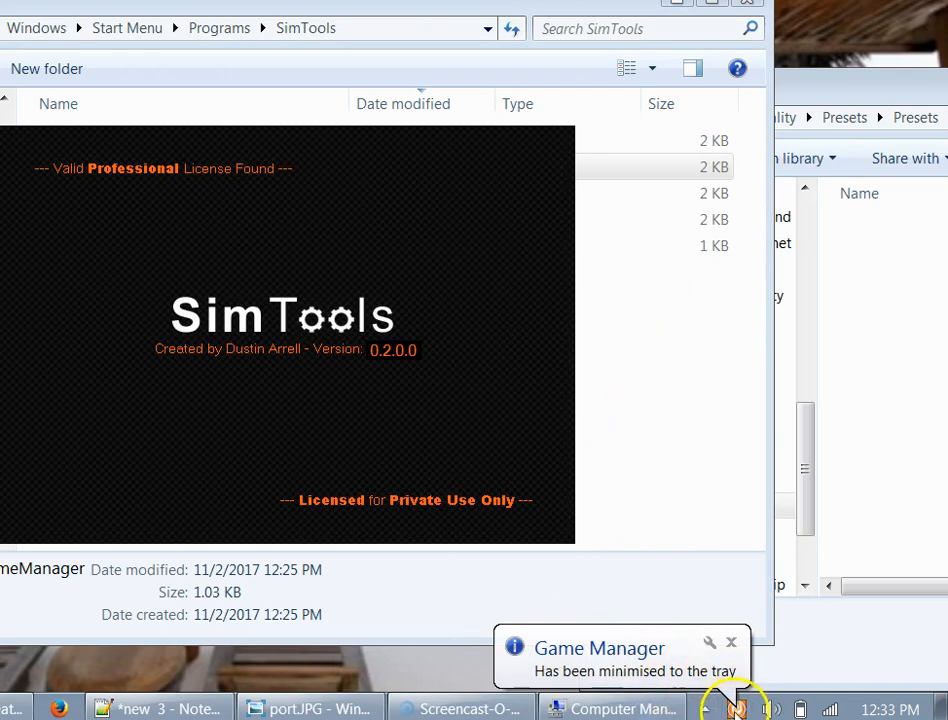
pyautogui.click(706, 708)
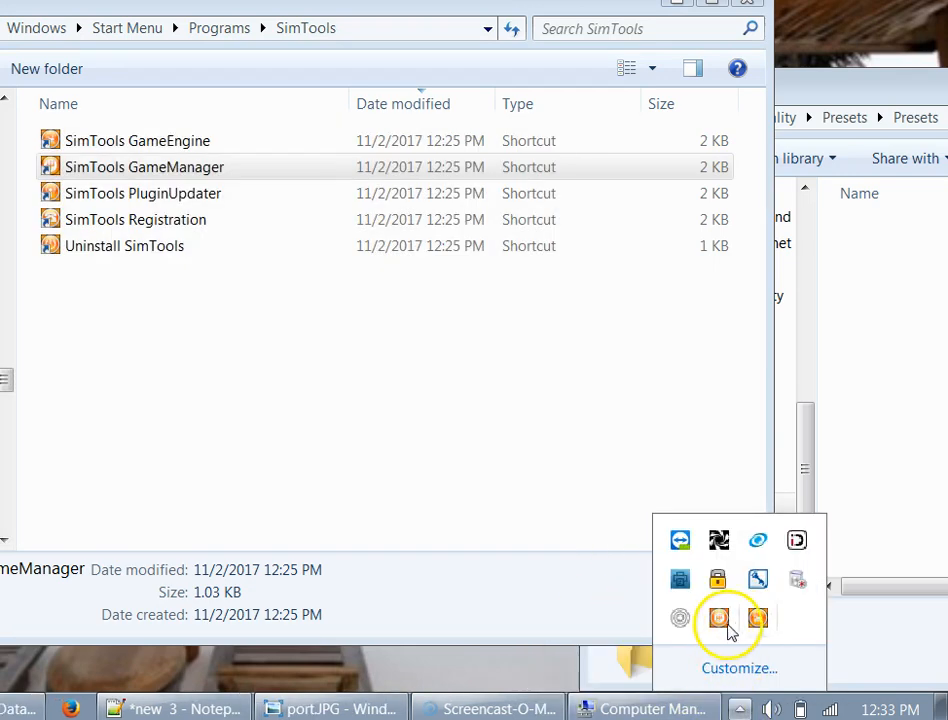
pyautogui.click(725, 625)
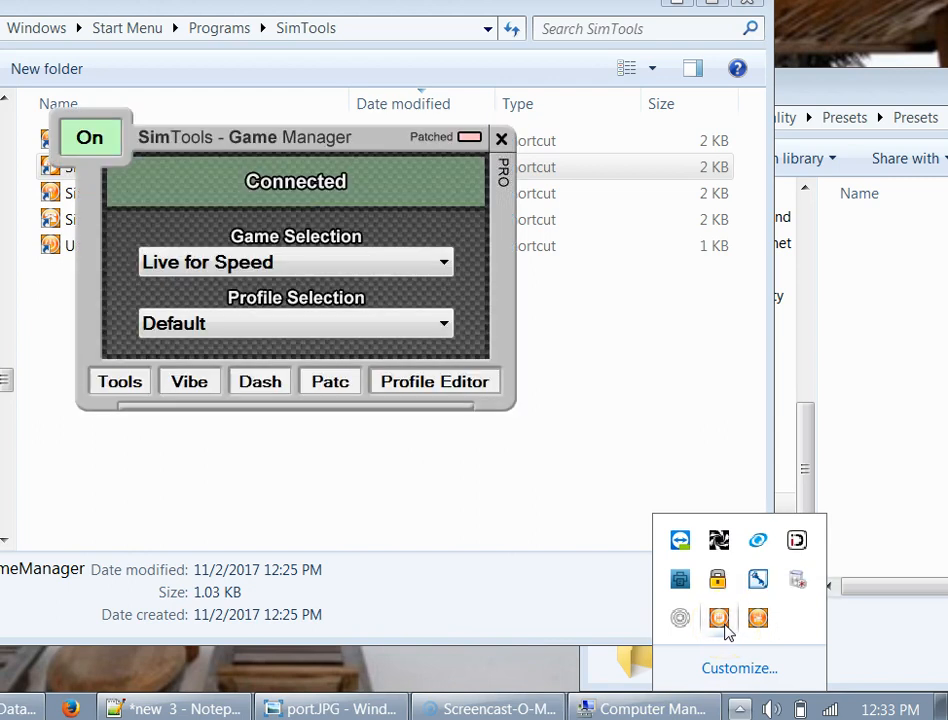
# - Select Live for Speed, run Patch Game for motion output, and close the Game Manager
pyautogui.click(275, 262)
pyautogui.click(278, 287)
pyautogui.click(278, 330)
pyautogui.click(278, 330)
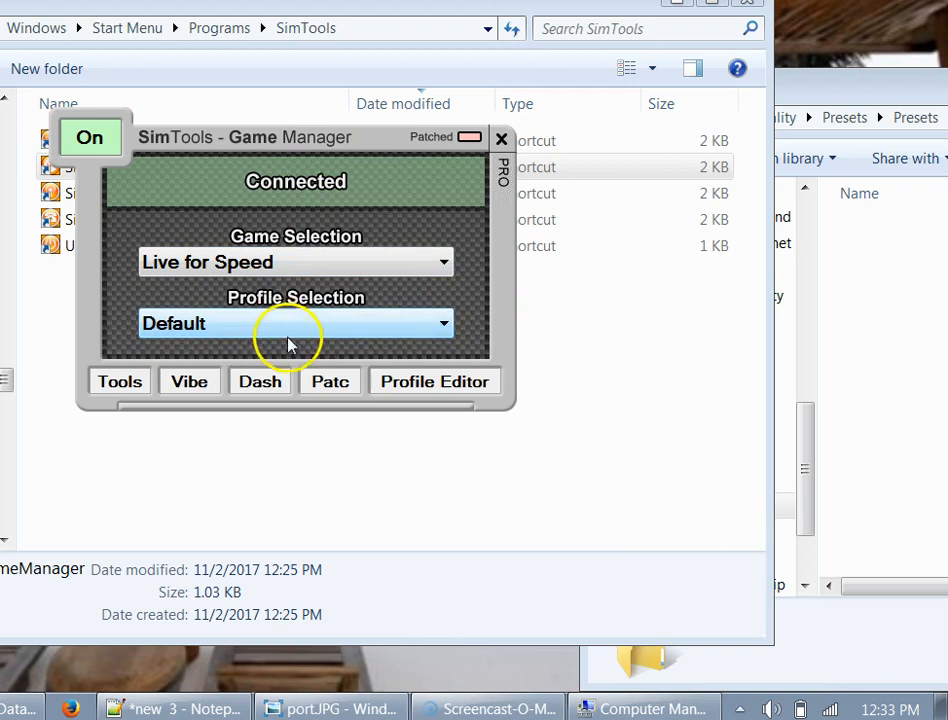
pyautogui.click(333, 386)
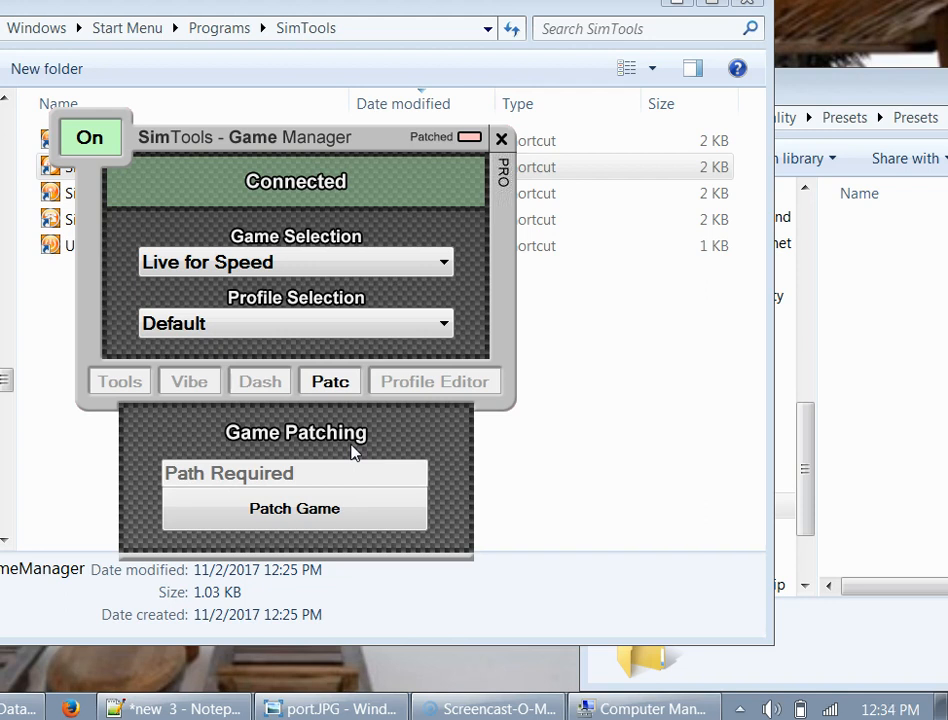
pyautogui.click(270, 522)
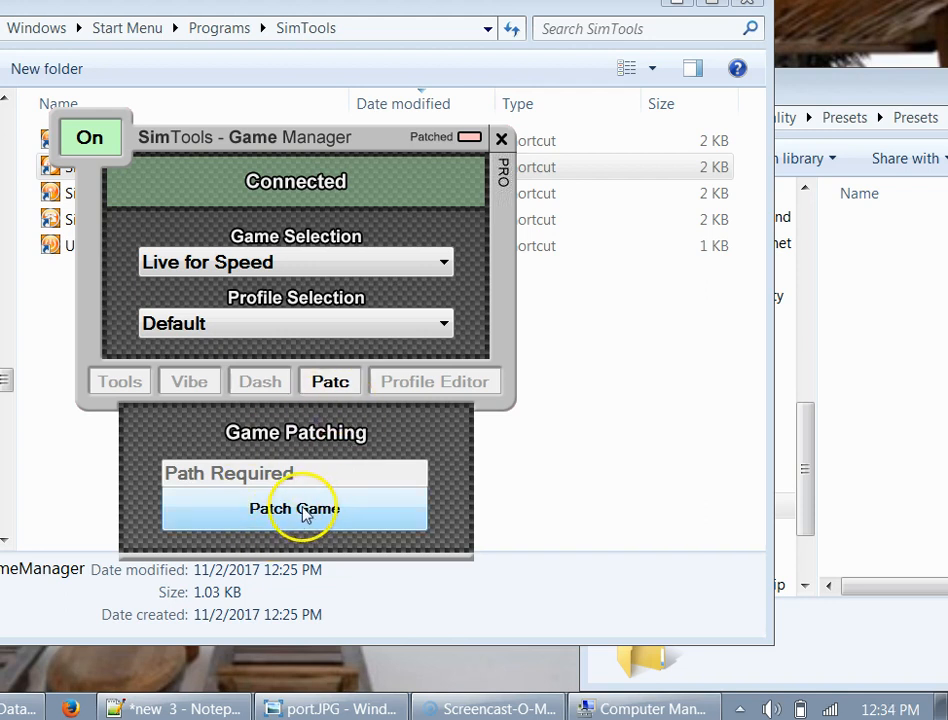
pyautogui.click(303, 438)
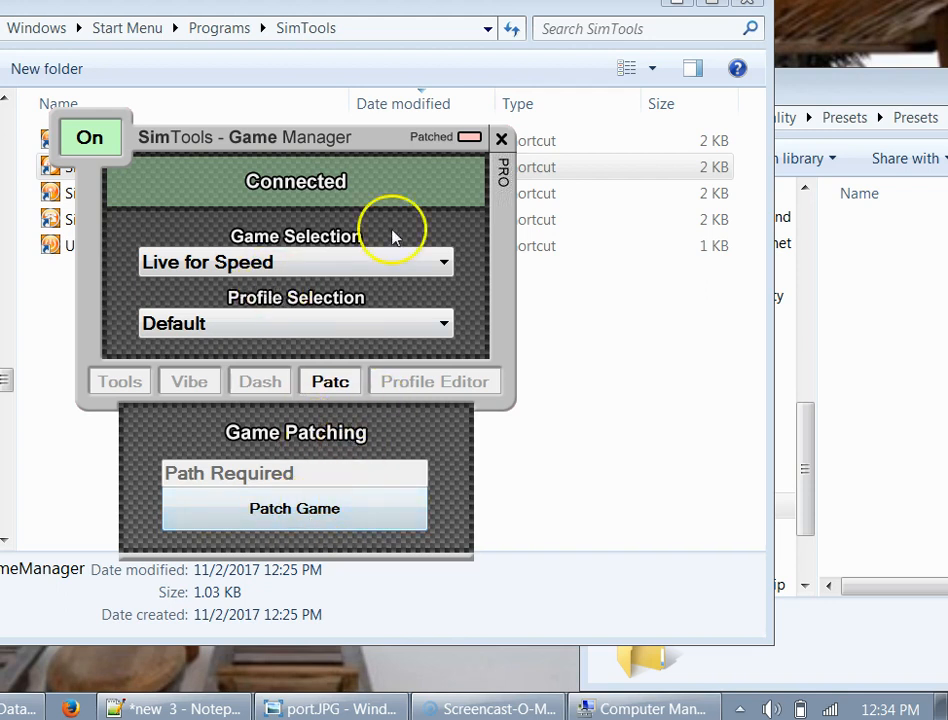
pyautogui.click(502, 139)
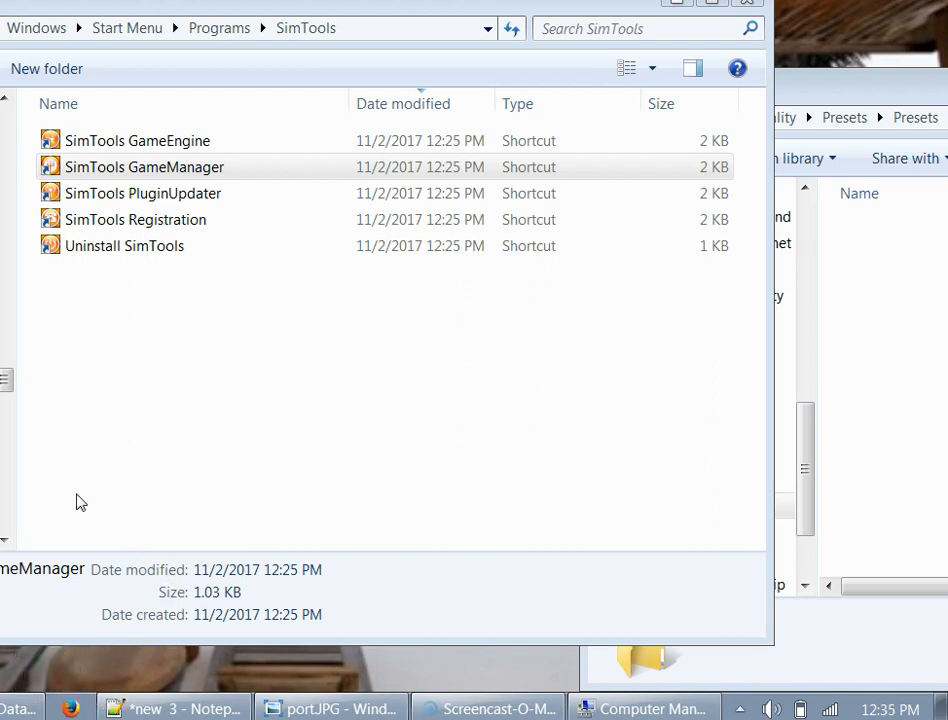
# - Open the Game Engine's Axis Assignments and choose Live for Speed in the game list
pyautogui.click(740, 709)
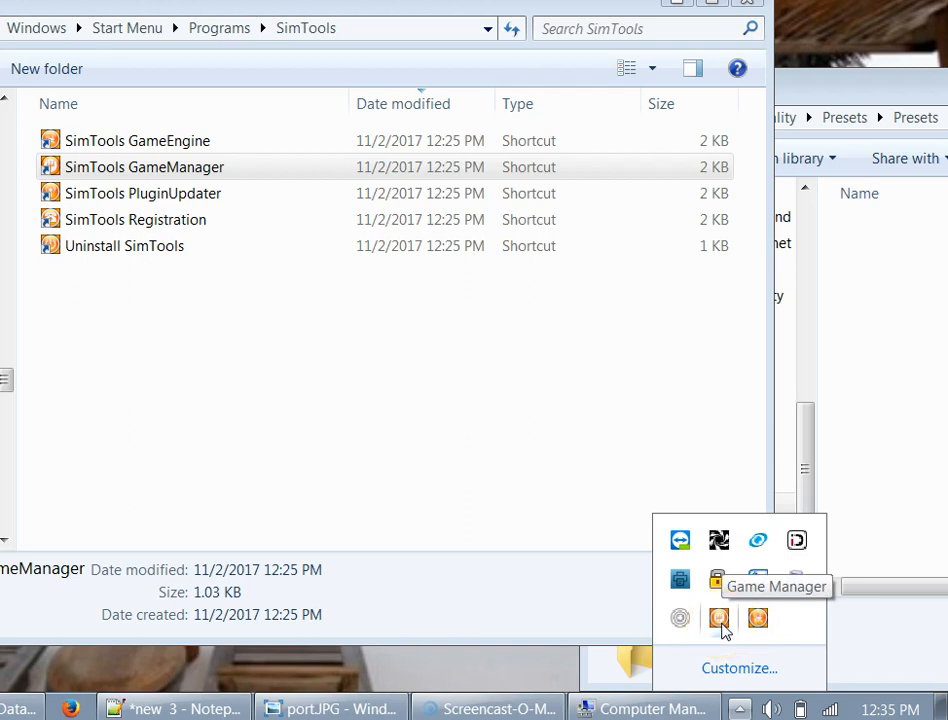
pyautogui.click(756, 620)
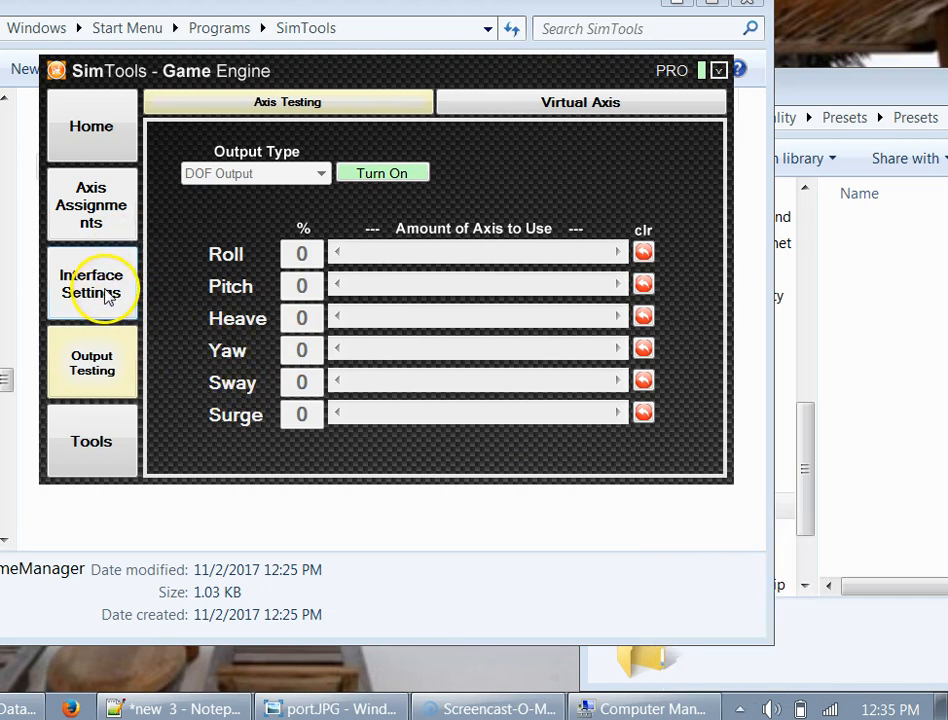
pyautogui.click(95, 207)
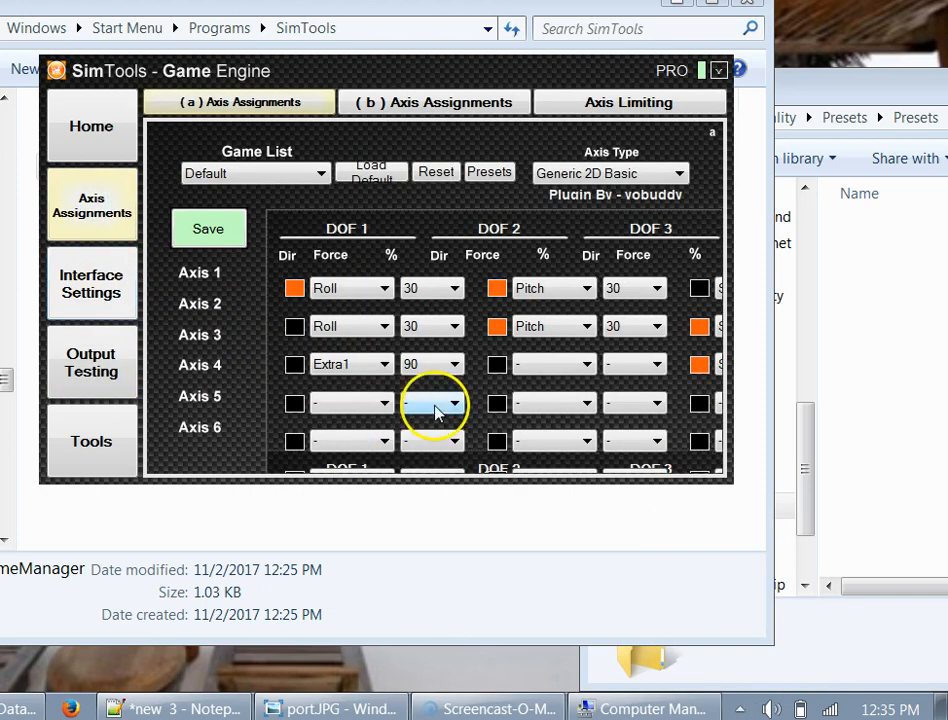
pyautogui.click(318, 175)
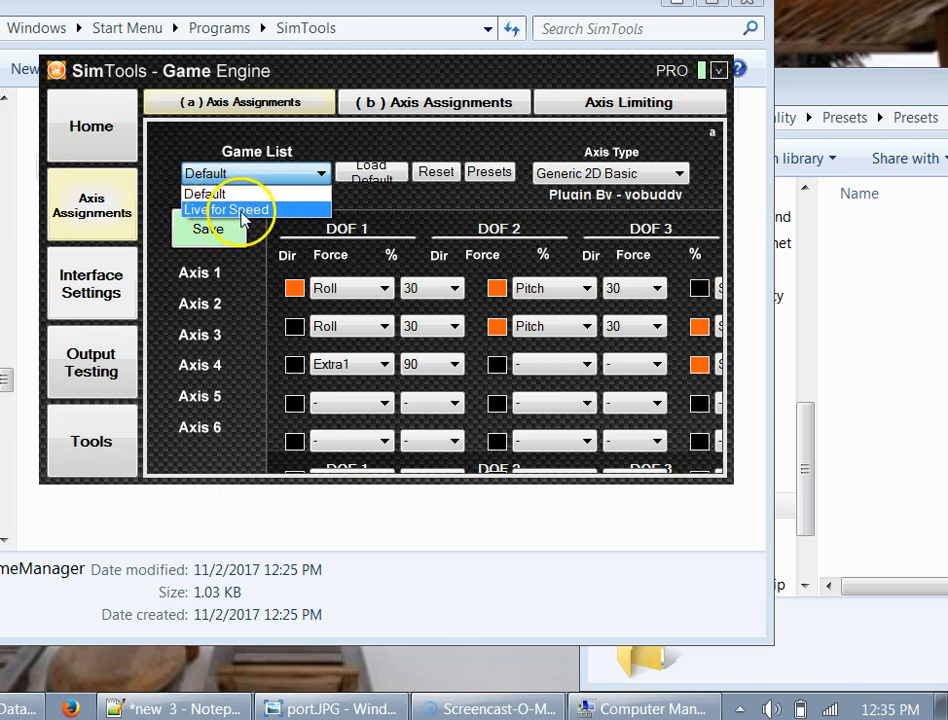
pyautogui.click(356, 207)
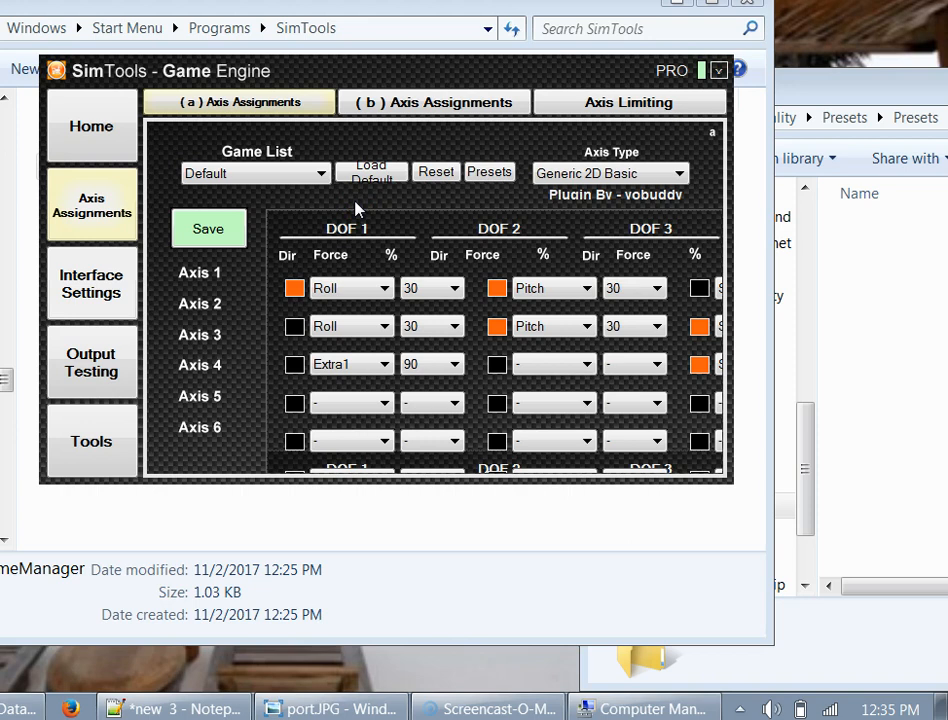
pyautogui.click(313, 172)
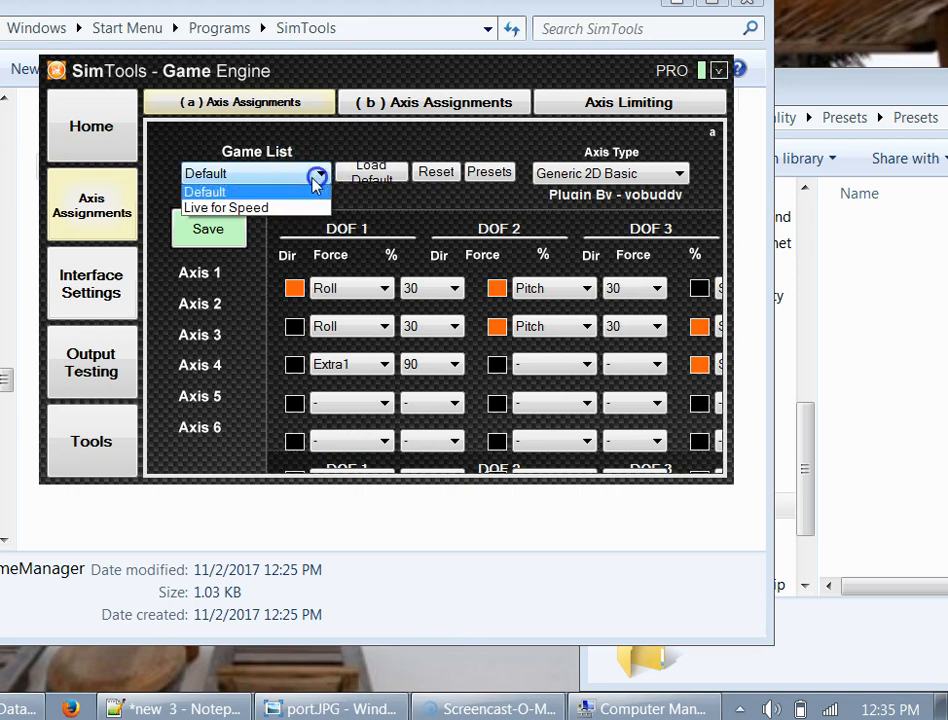
pyautogui.click(222, 210)
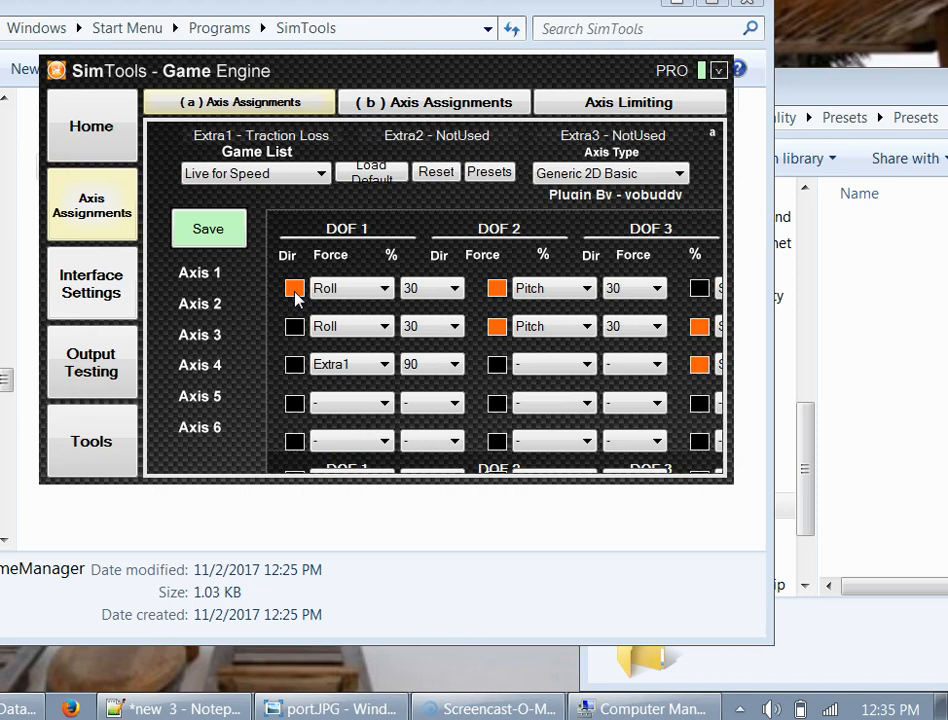
# - Toggle the axis direction reverse boxes across DOF 1–3 and set them back, leaving directions unchanged
pyautogui.click(294, 290)
pyautogui.click(295, 290)
pyautogui.click(297, 328)
pyautogui.click(297, 329)
pyautogui.click(497, 291)
pyautogui.click(498, 292)
pyautogui.click(498, 326)
pyautogui.click(498, 326)
pyautogui.click(622, 338)
pyautogui.click(699, 327)
pyautogui.click(699, 327)
pyautogui.click(702, 366)
pyautogui.click(700, 366)
pyautogui.click(700, 366)
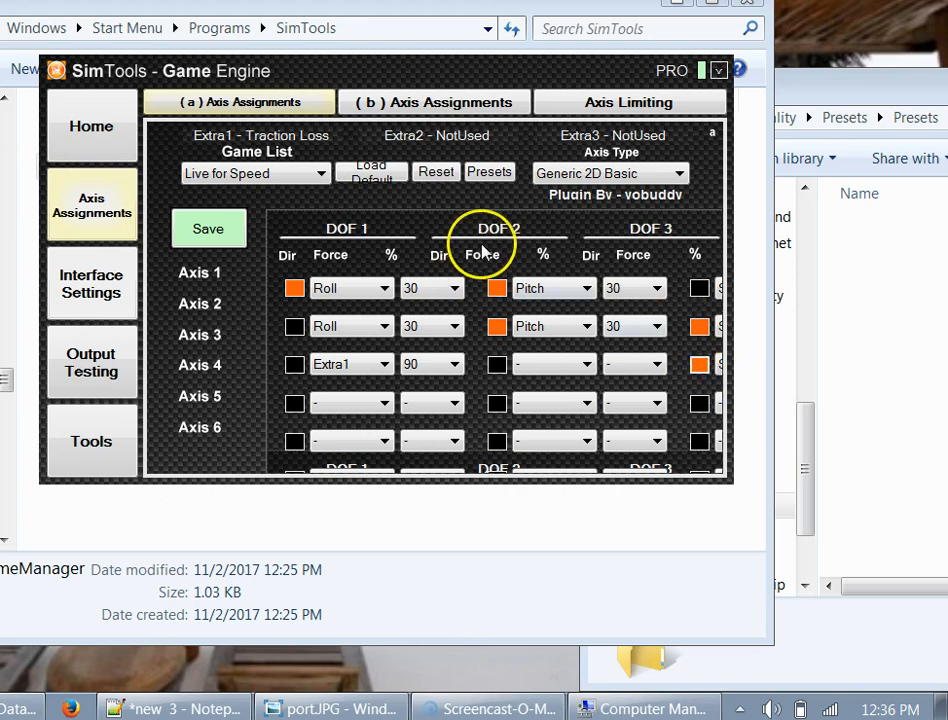
pyautogui.click(570, 174)
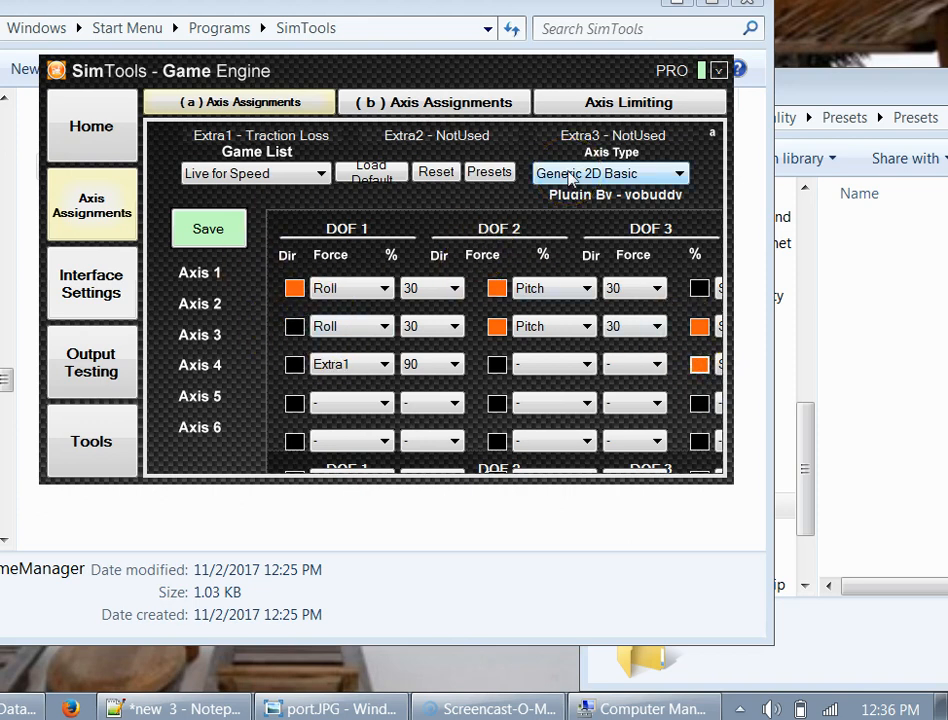
pyautogui.click(323, 328)
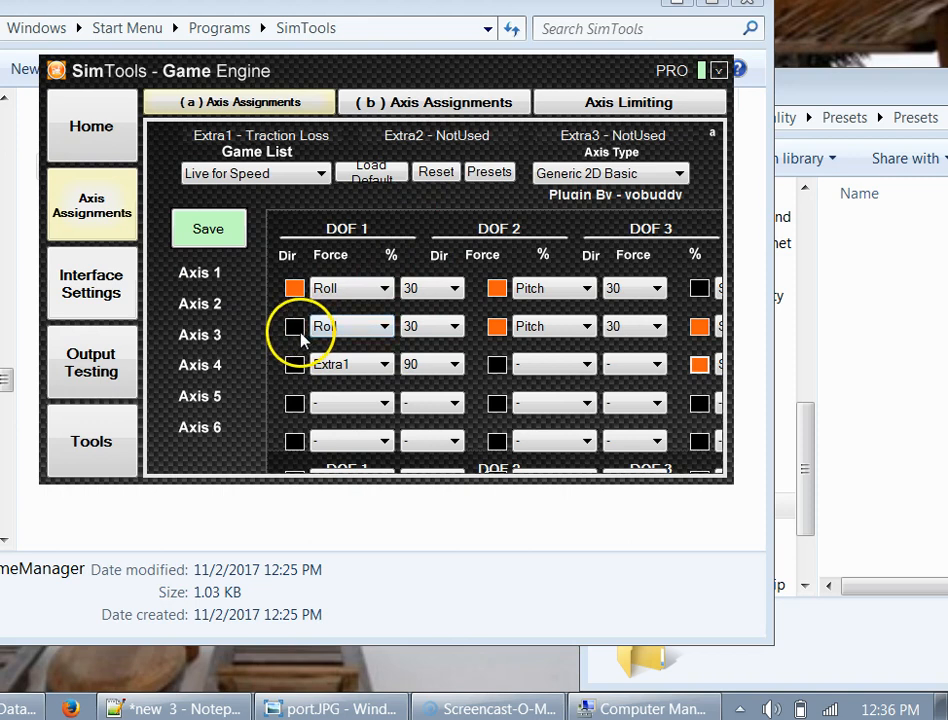
# - Confirm Live for Speed is still selected and save its axis assignments
pyautogui.click(314, 176)
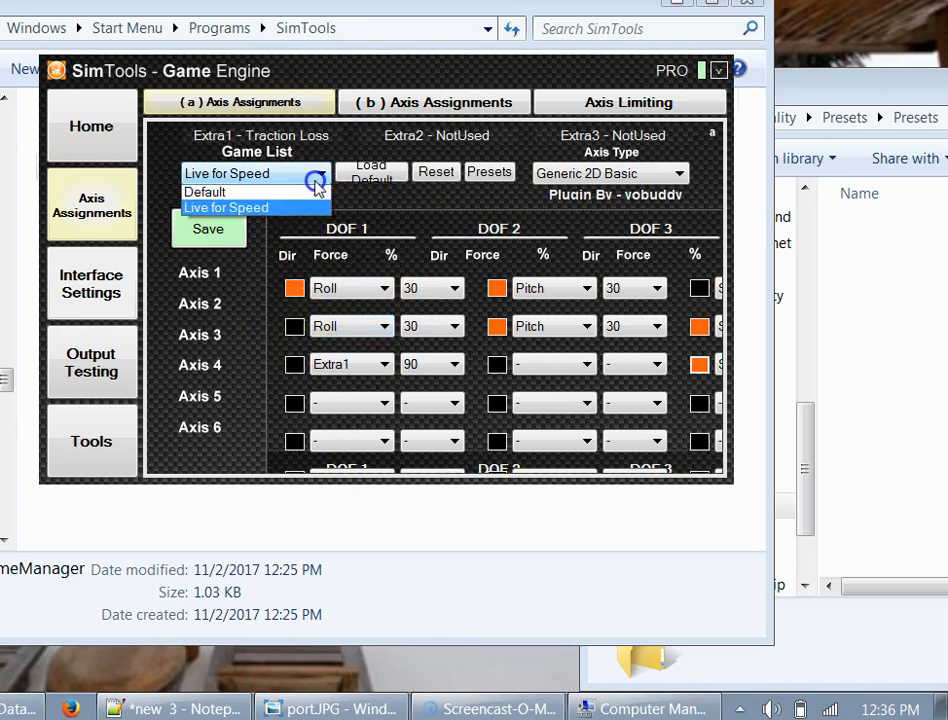
pyautogui.click(386, 241)
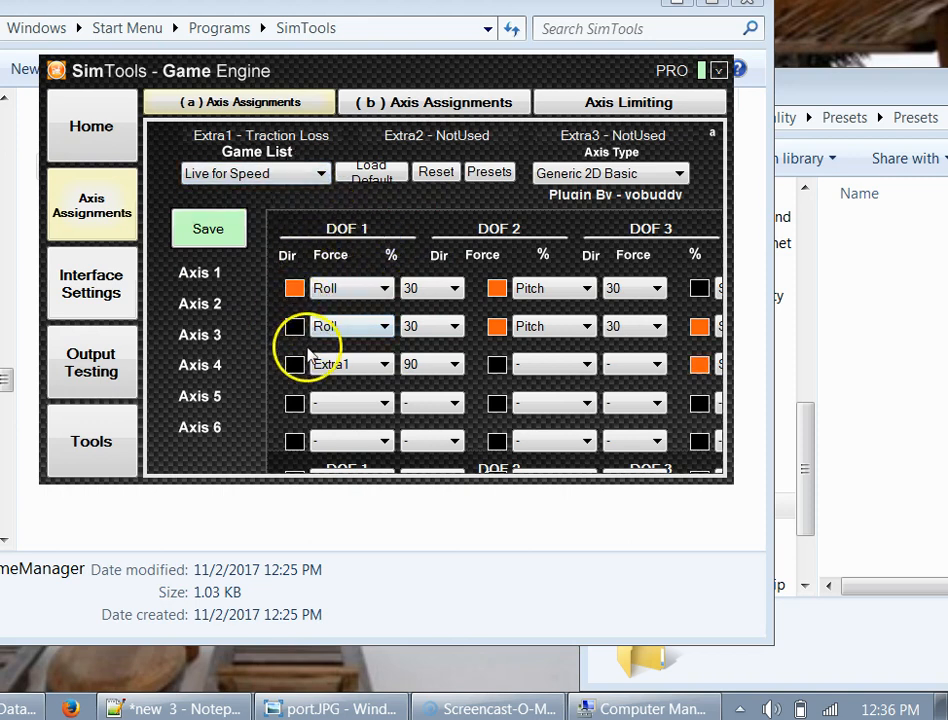
pyautogui.click(205, 237)
pyautogui.click(339, 432)
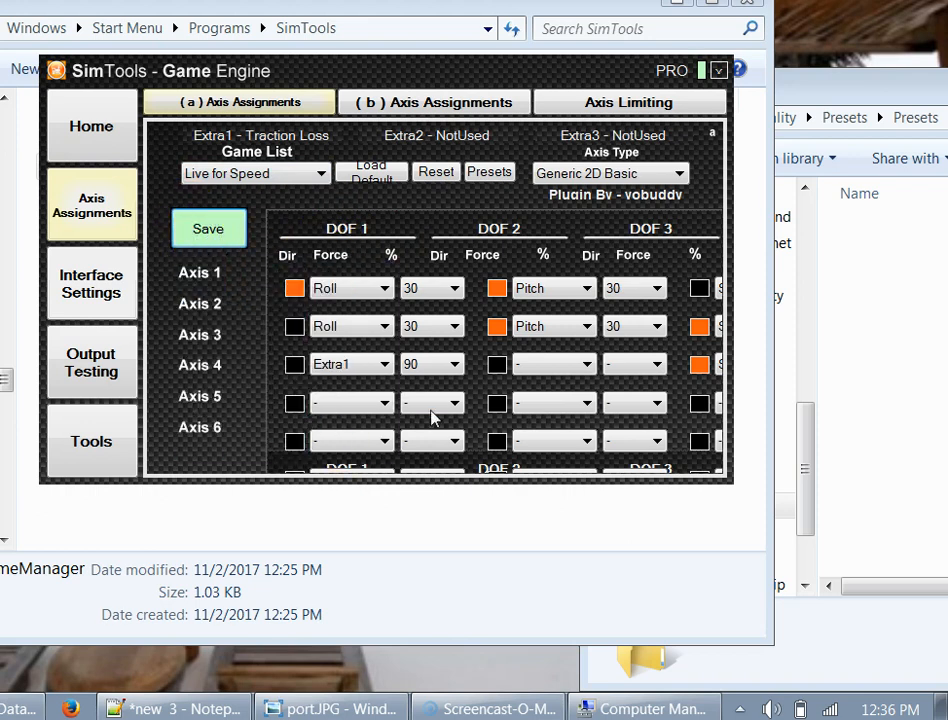